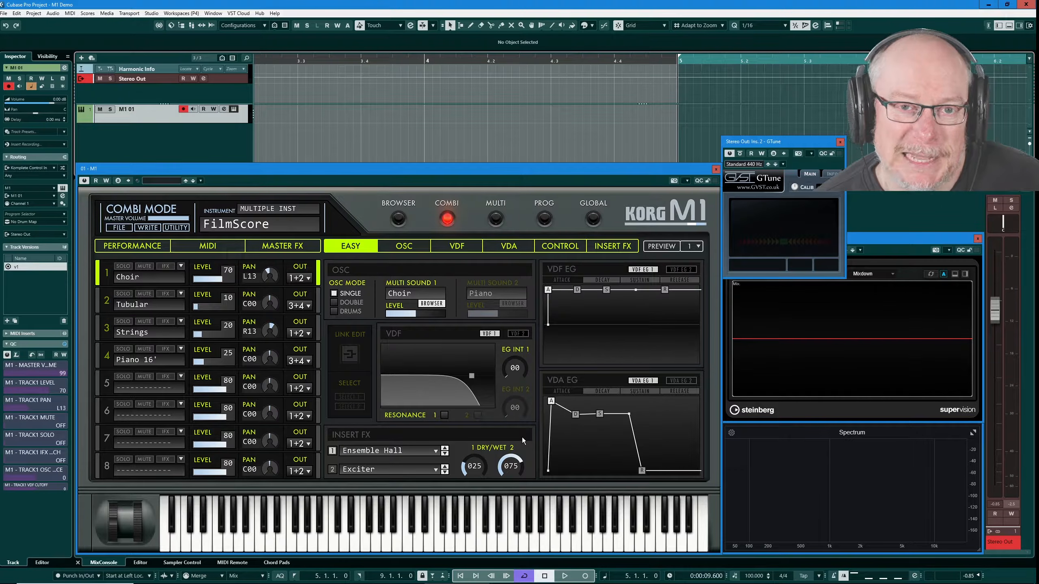
Load the Drums #1 program from the Drums/Hit category in Prog mode and lower the Stereo Out level.
left_click(544, 219)
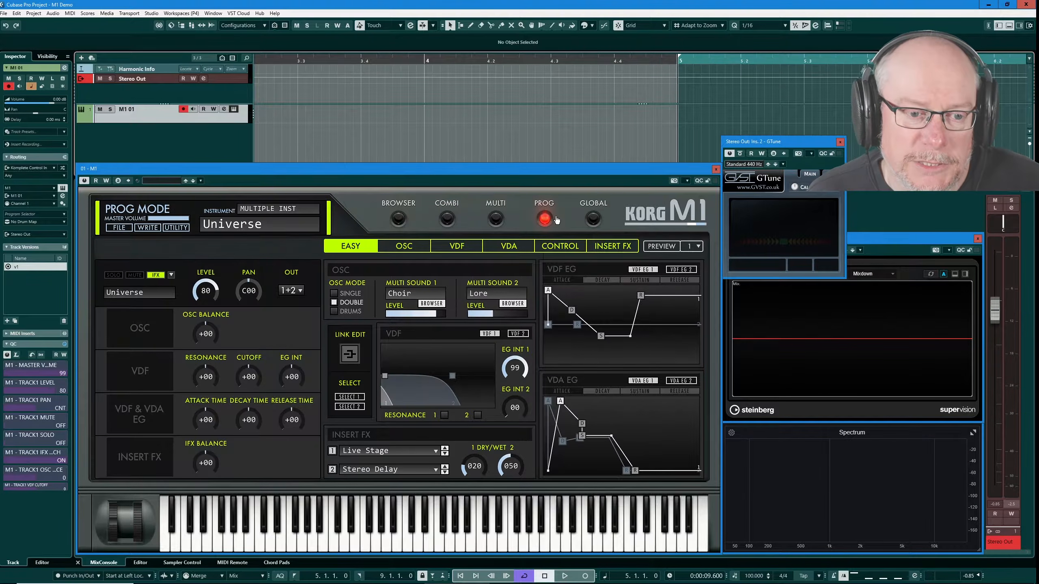
left_click(398, 222)
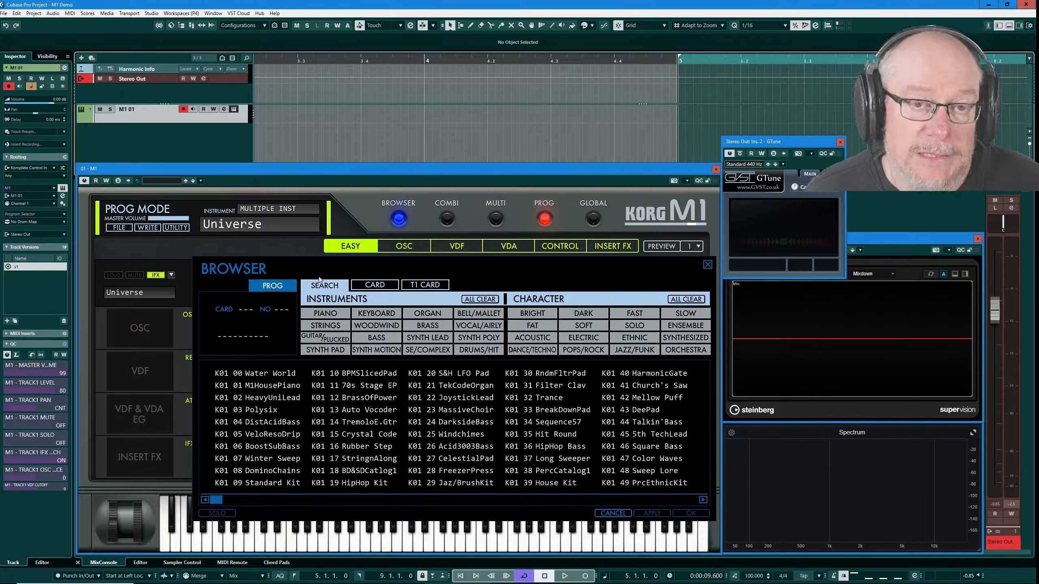
left_click(478, 351)
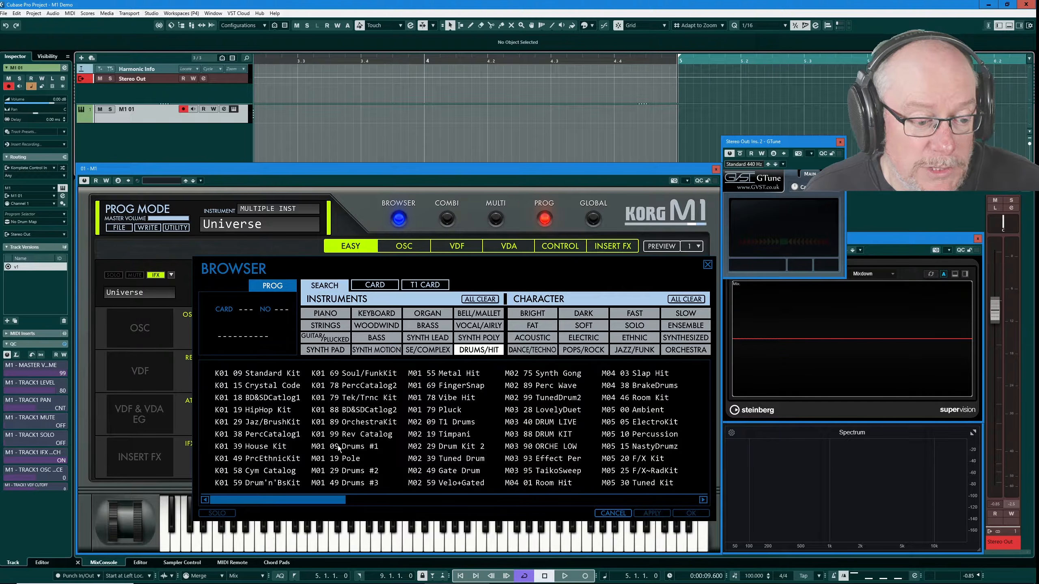
double_click(348, 446)
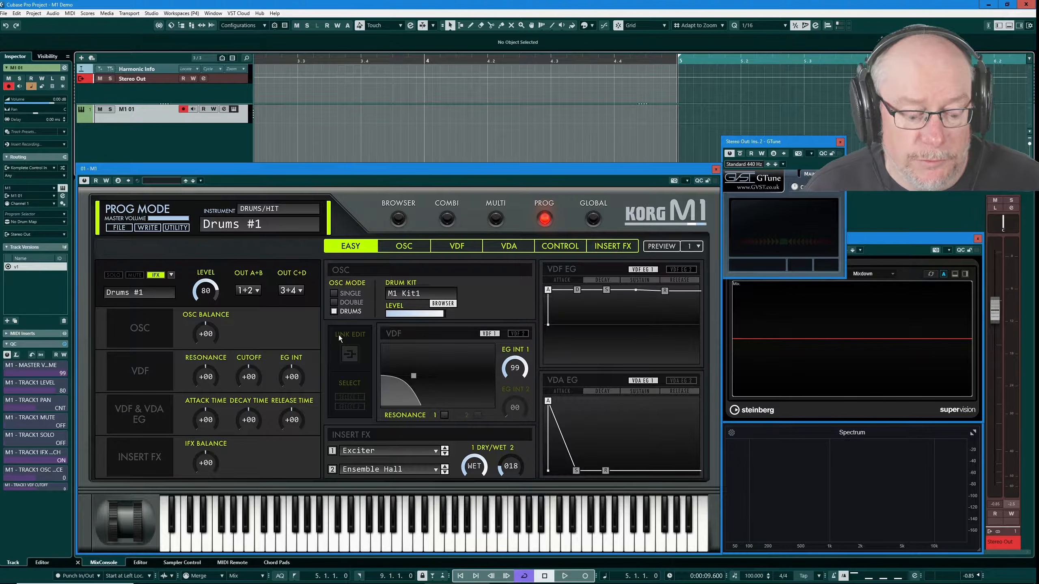
left_click_drag(994, 311, 997, 338)
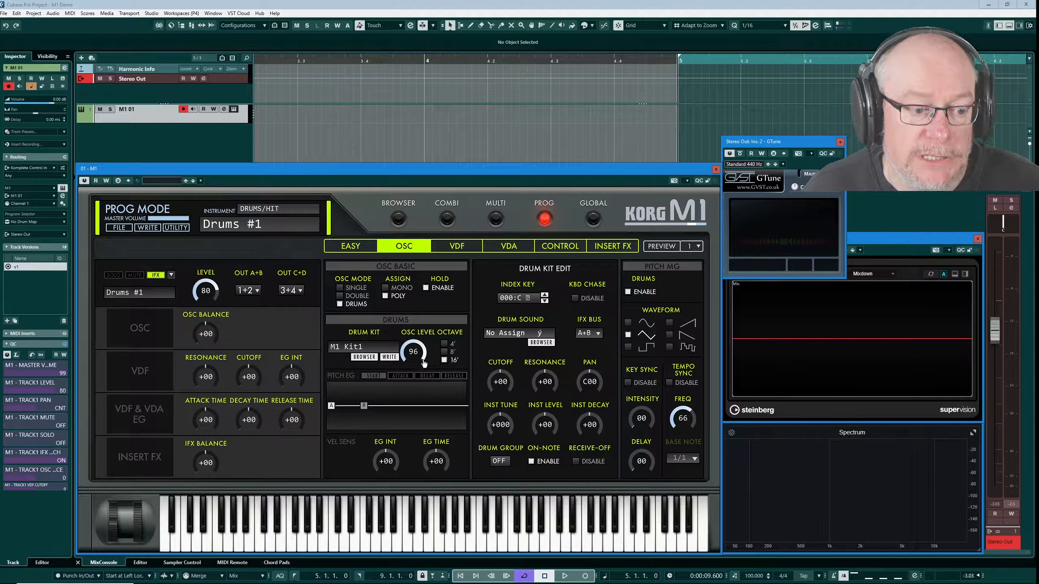
Look through the drum kit cards 1 to 5 and load M1 Kit2 from card 1.
left_click(365, 357)
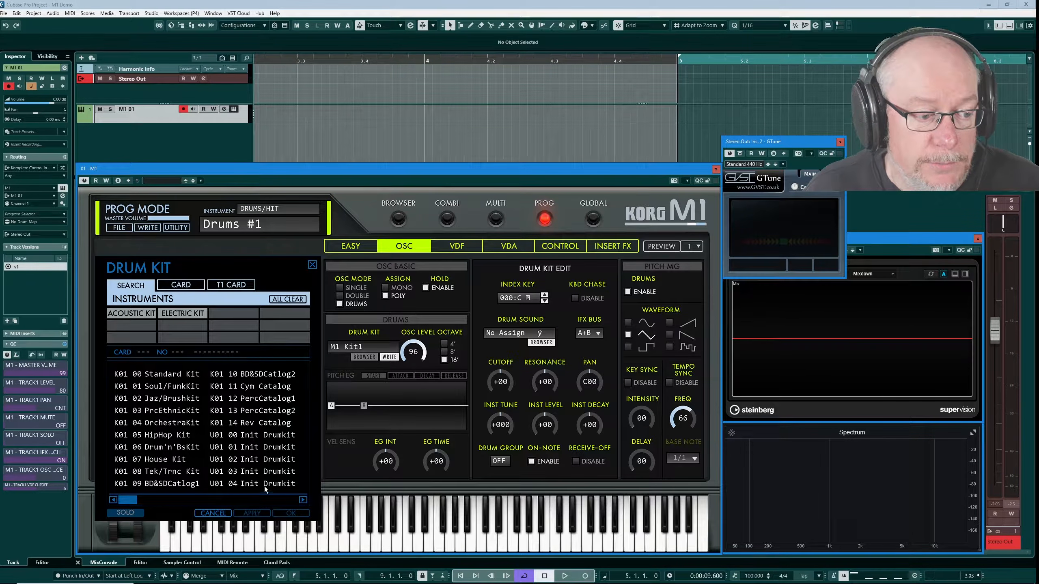
left_click(181, 285)
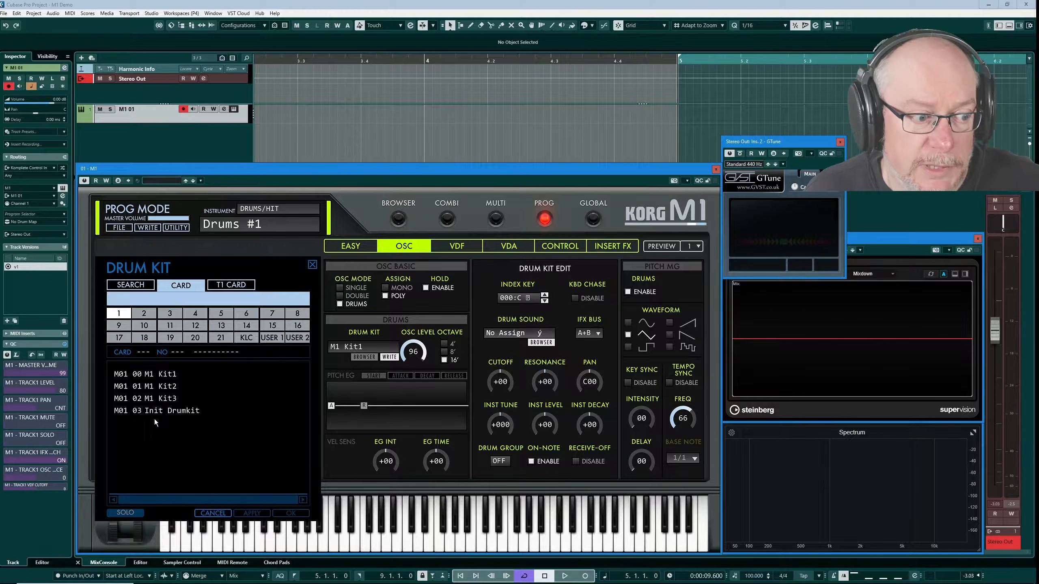
left_click(144, 313)
left_click(170, 313)
left_click(195, 314)
left_click(221, 314)
left_click(125, 316)
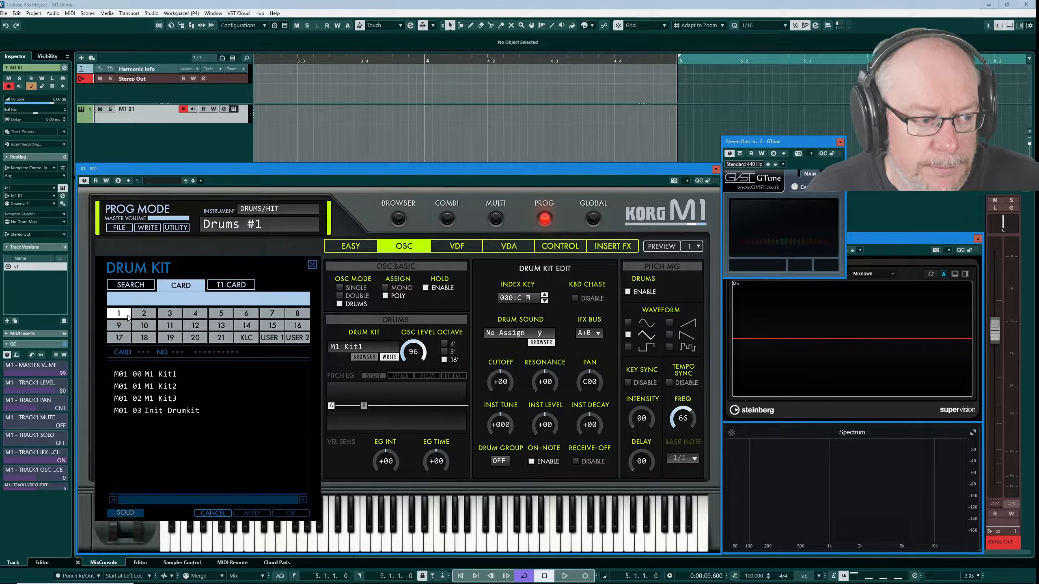
double_click(174, 387)
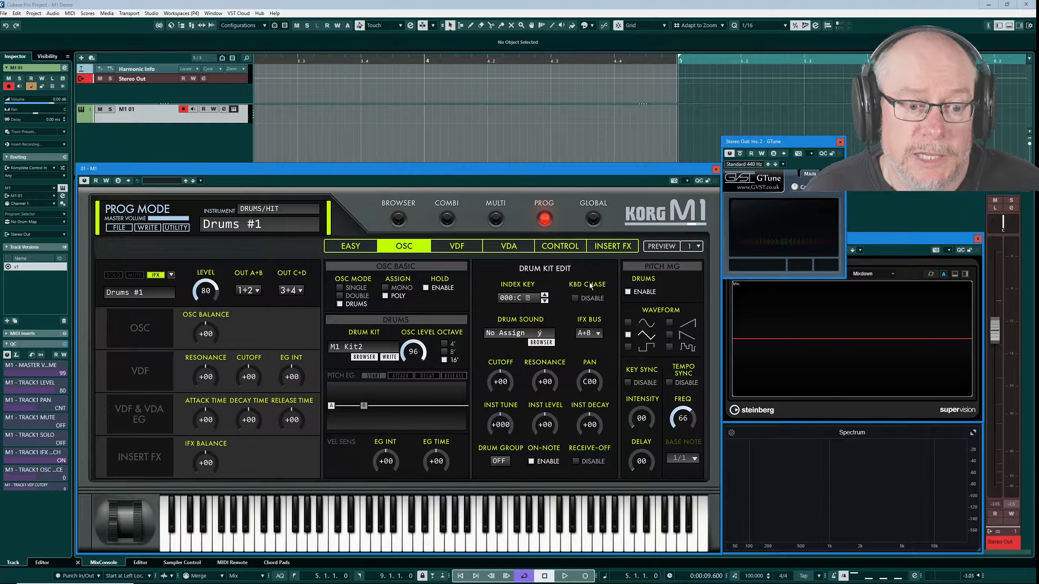
Enable keyboard chase for drum kit editing and load M1 Kit1 as the drum kit.
left_click(592, 299)
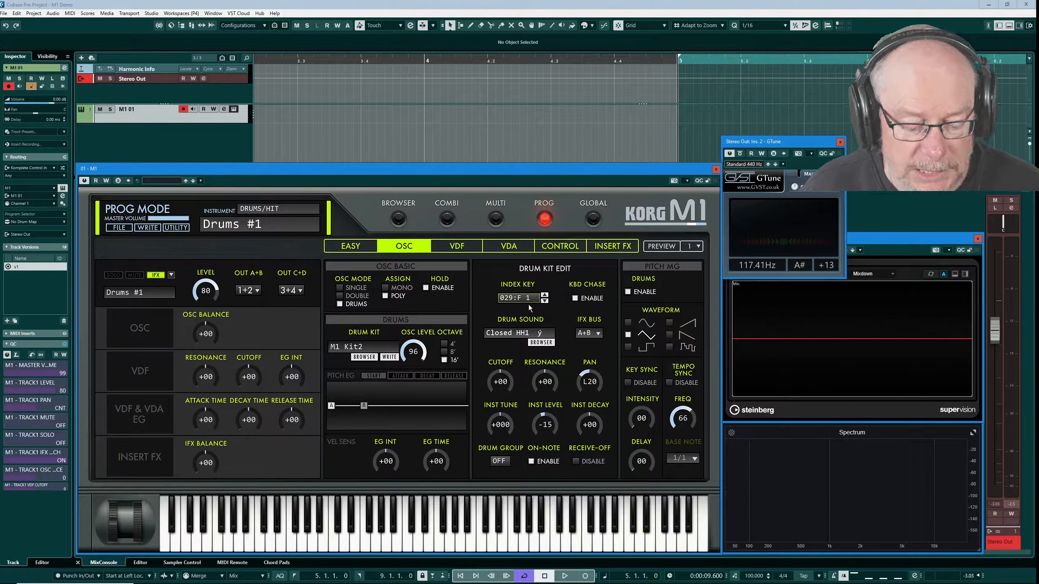
left_click(370, 360)
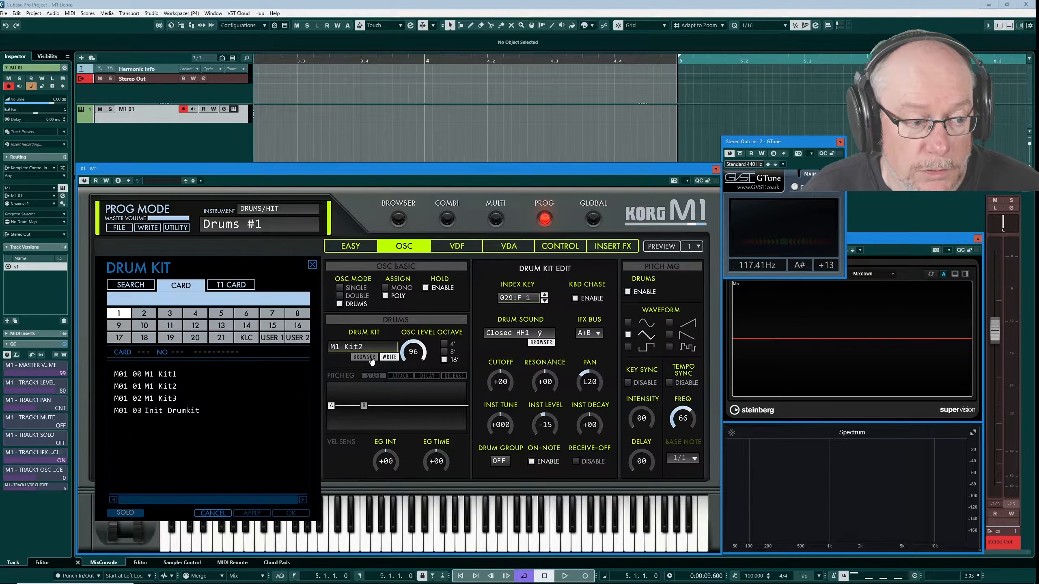
double_click(170, 377)
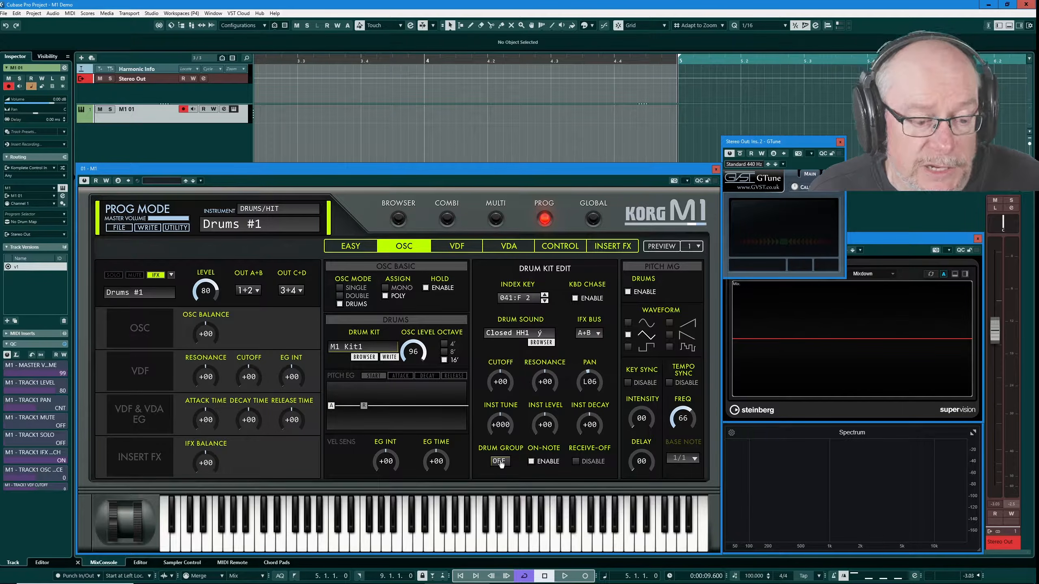
Assign the Closed HH1 sound on key F2 to drum group 1.
mouse_move(501, 466)
left_mouse_down()
mouse_move(503, 453)
mouse_move(501, 474)
mouse_move(506, 443)
mouse_move(508, 471)
mouse_move(511, 461)
left_mouse_up()
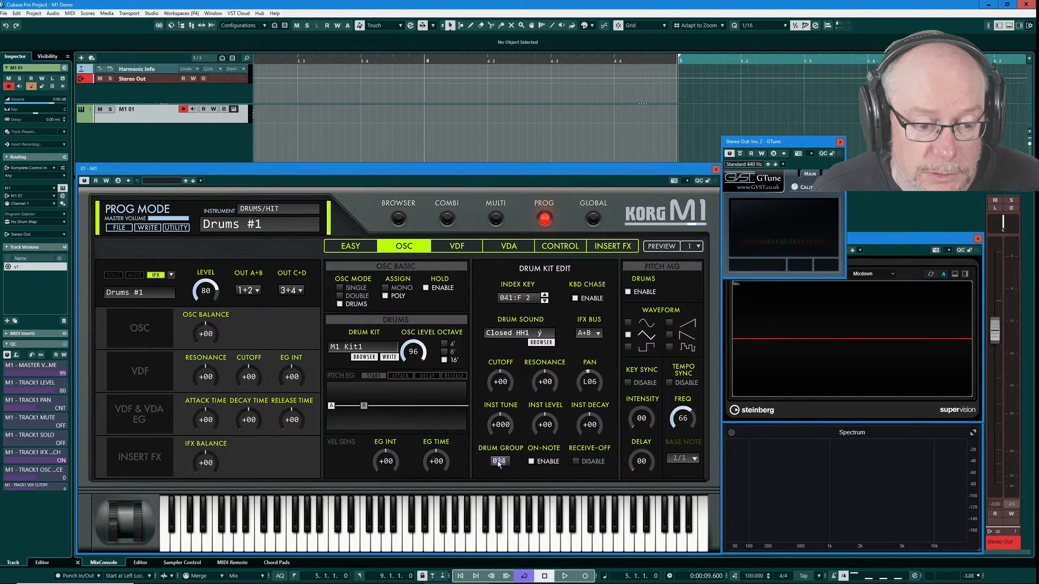
type("1")
key("Return")
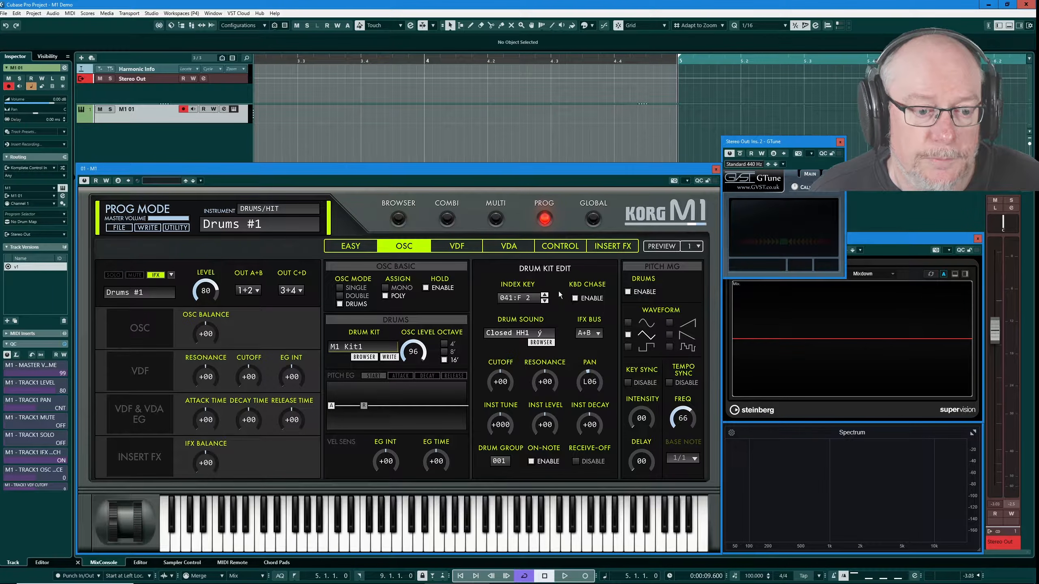
Assign the Open HH1 sound on key G2 to drum group 1 and set its cutoff to -12 and pan to L28.
left_click(544, 295)
left_click(545, 296)
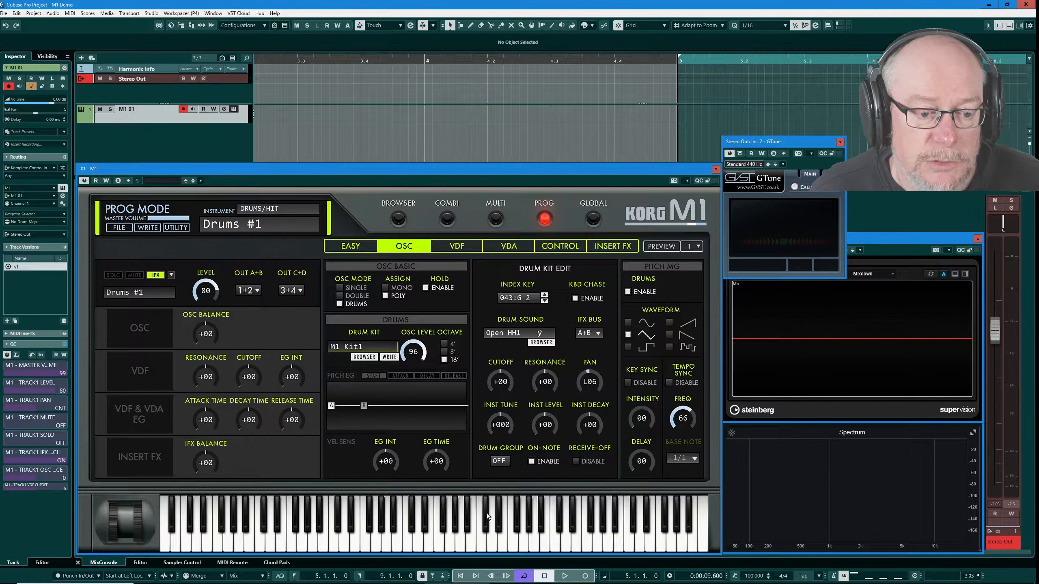
left_click(498, 461)
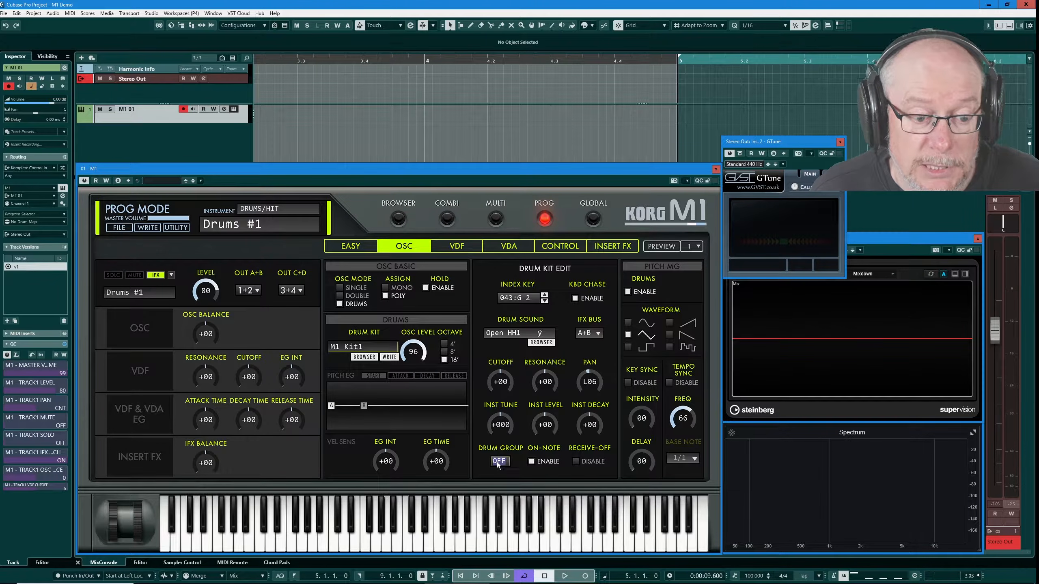
type("1")
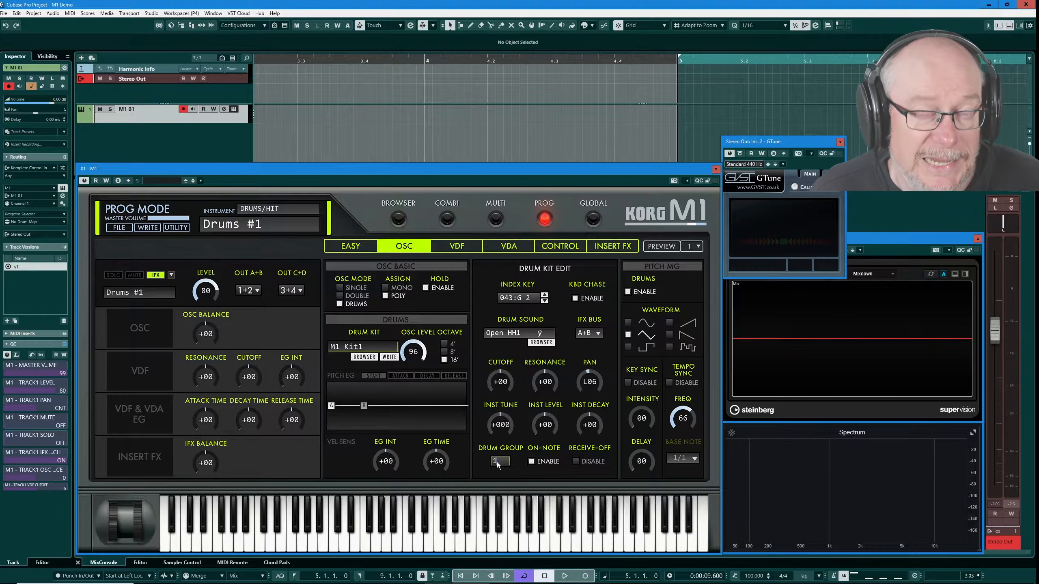
key("Return")
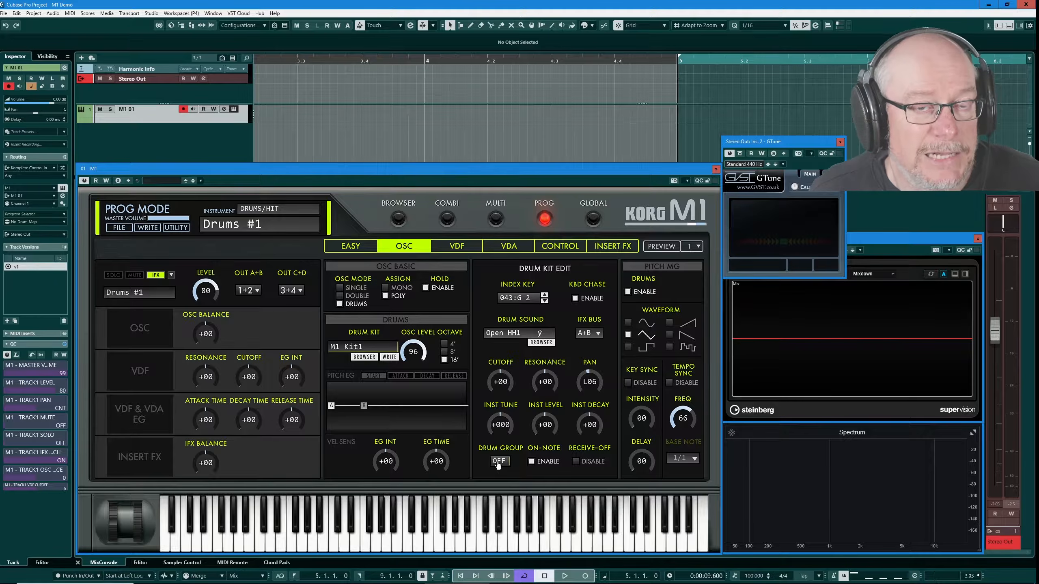
left_click_drag(492, 466, 500, 465)
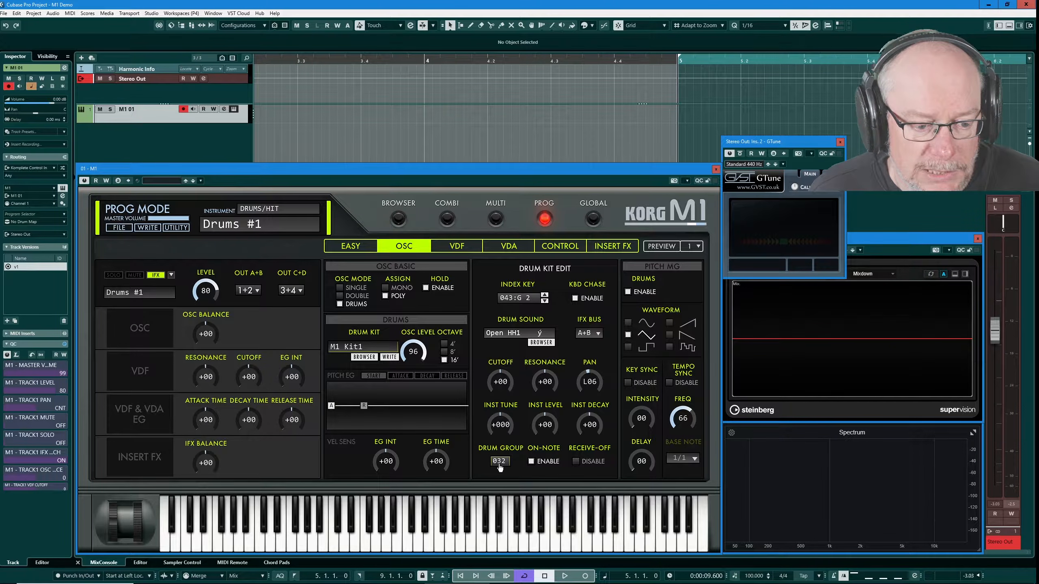
double_click(499, 465)
type("1")
key("Return")
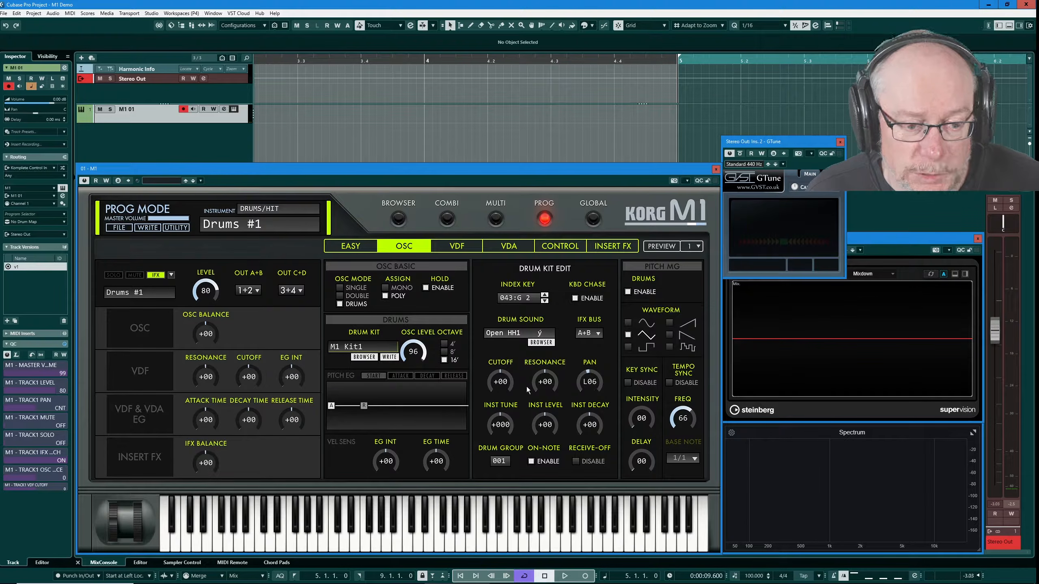
left_click_drag(510, 387, 514, 390)
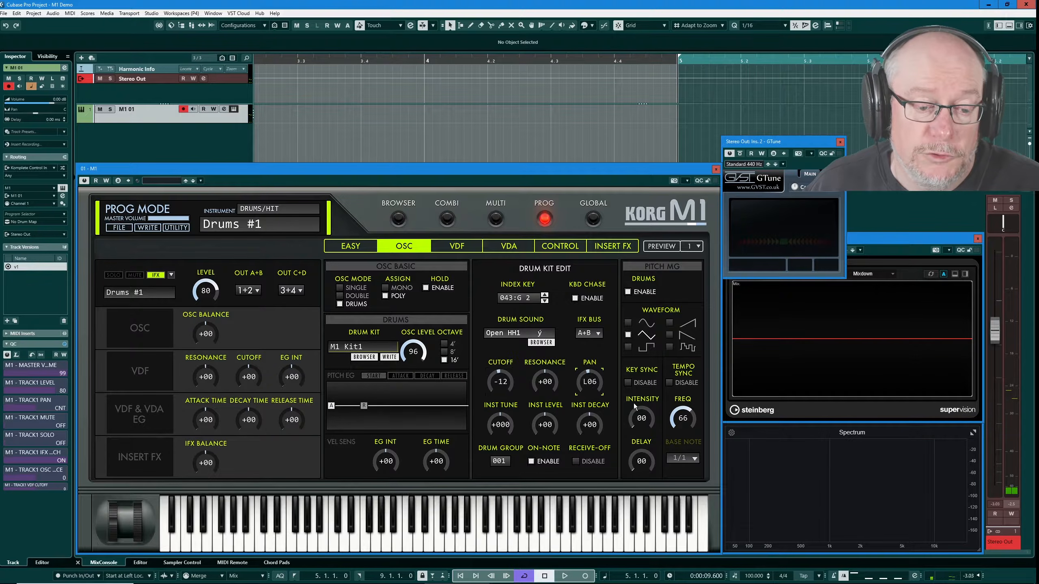
mouse_move(596, 382)
left_mouse_down()
mouse_move(595, 395)
mouse_move(596, 381)
left_mouse_up()
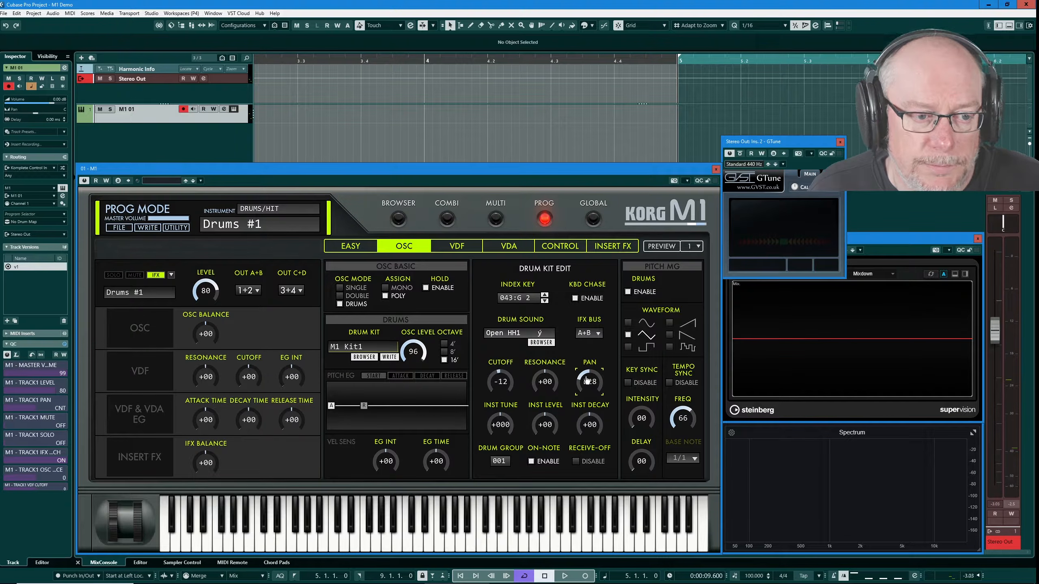
In Combi mode, load the Drums #1 program into slot 5 and open its oscillator settings.
left_click(447, 220)
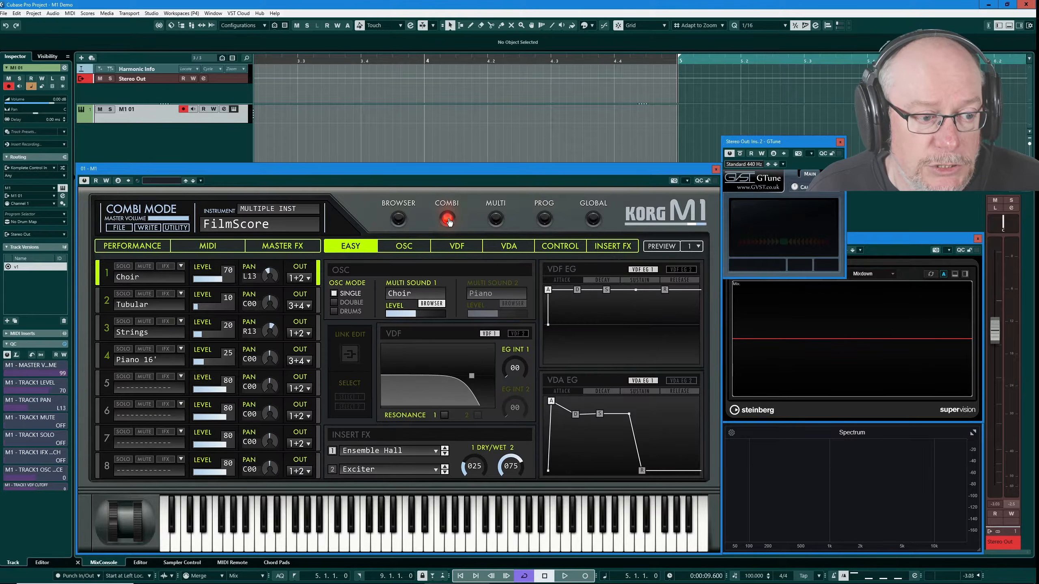
left_click(180, 377)
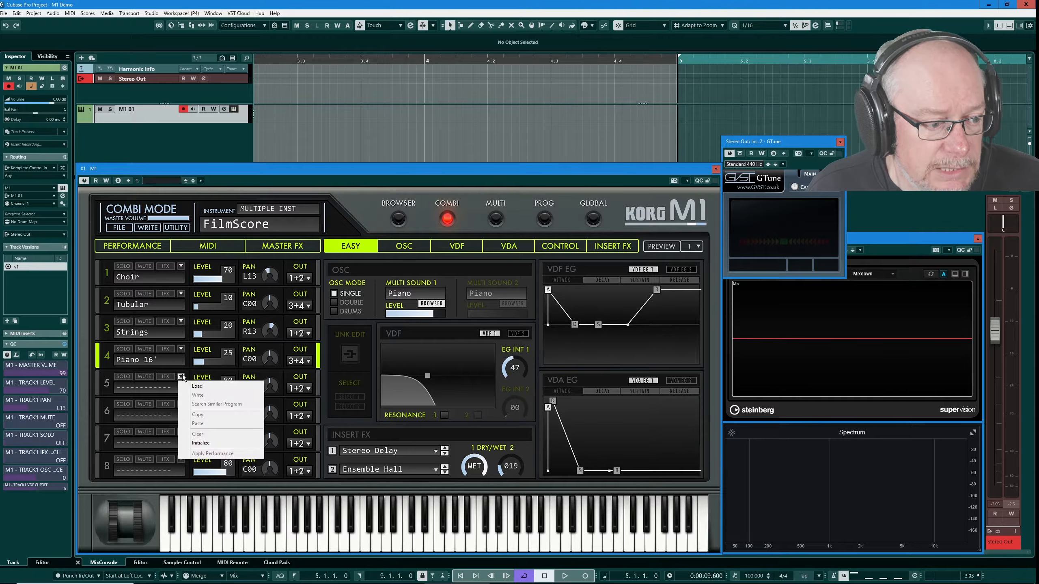
left_click(201, 387)
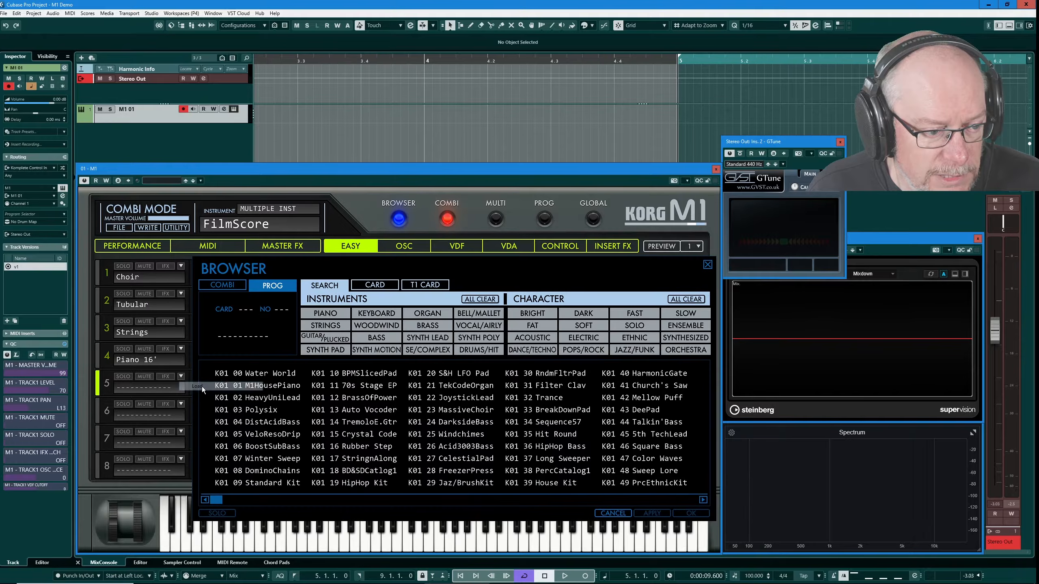
left_click(479, 353)
double_click(359, 447)
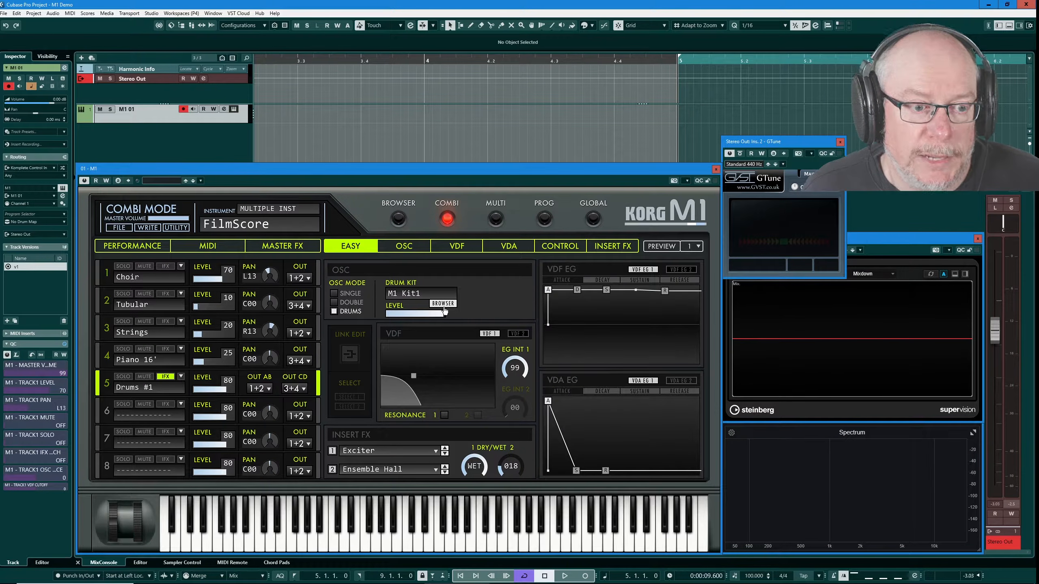
left_click(421, 250)
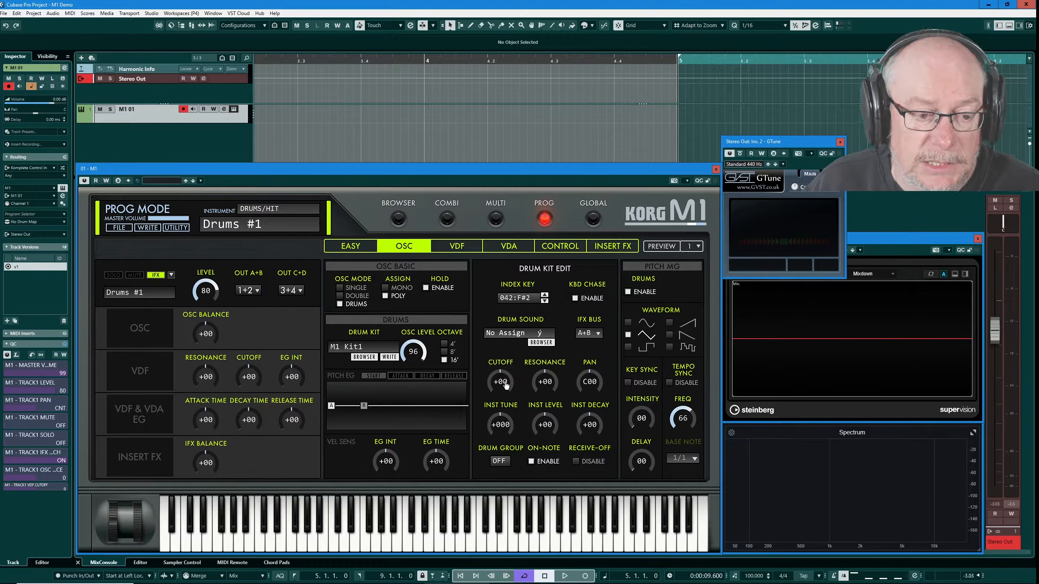
Set the cutoff of key F#2 to -51, and give Open HH1 on G2 tune -020, level -06 and decay -78.
left_click_drag(506, 385, 614, 421)
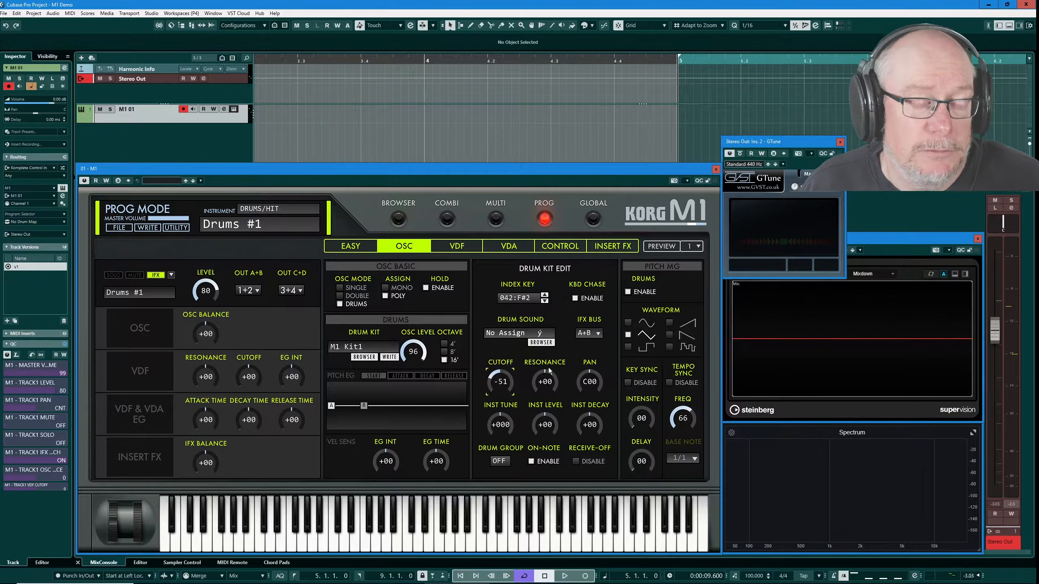
left_click(544, 295)
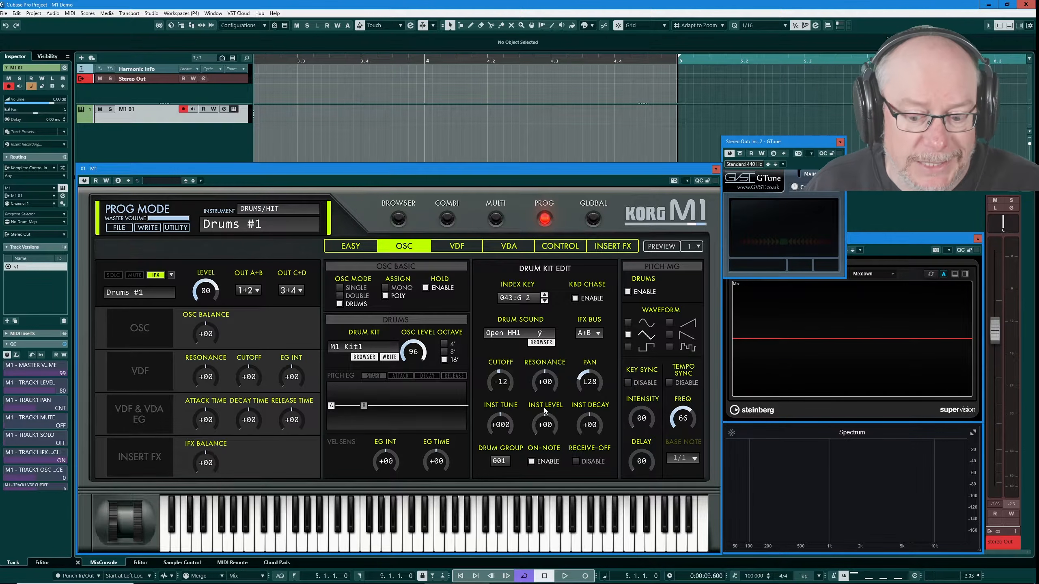
left_click_drag(506, 428, 556, 433)
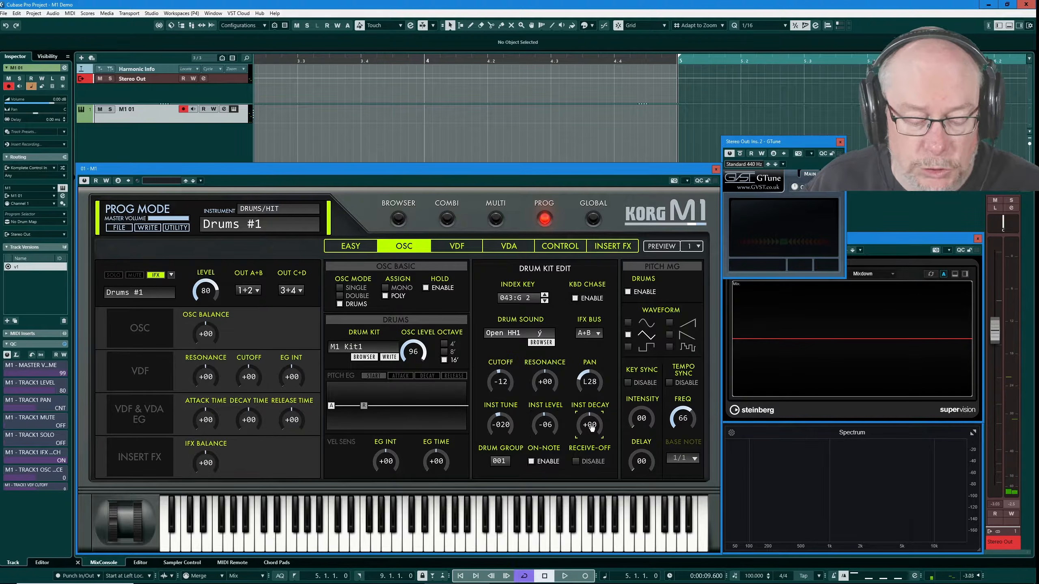
left_click_drag(593, 428, 594, 439)
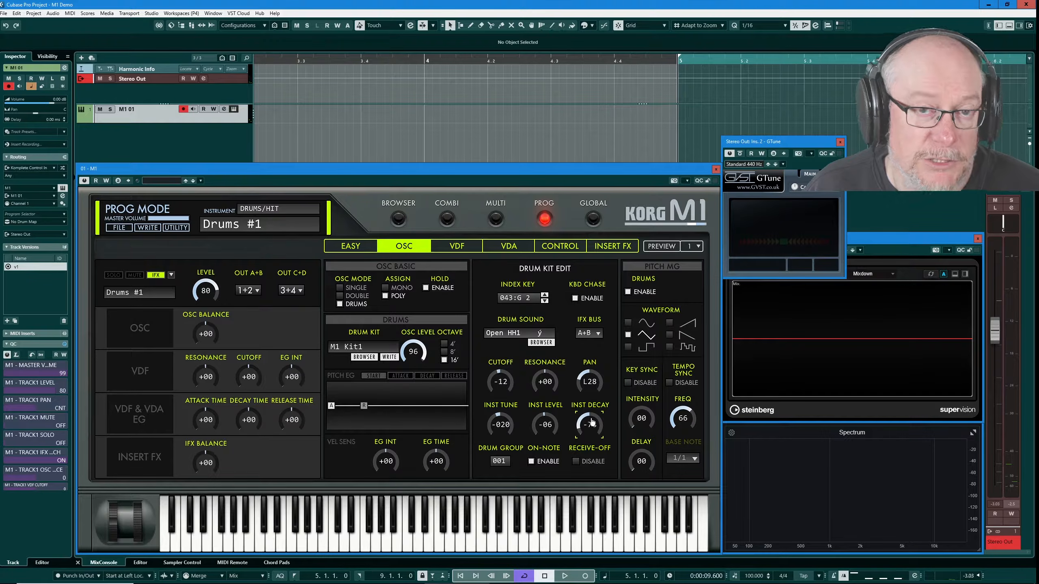
Disable On-Note for the Open HH1 sound on key G2 and for the unassigned key F#2.
left_click(531, 461)
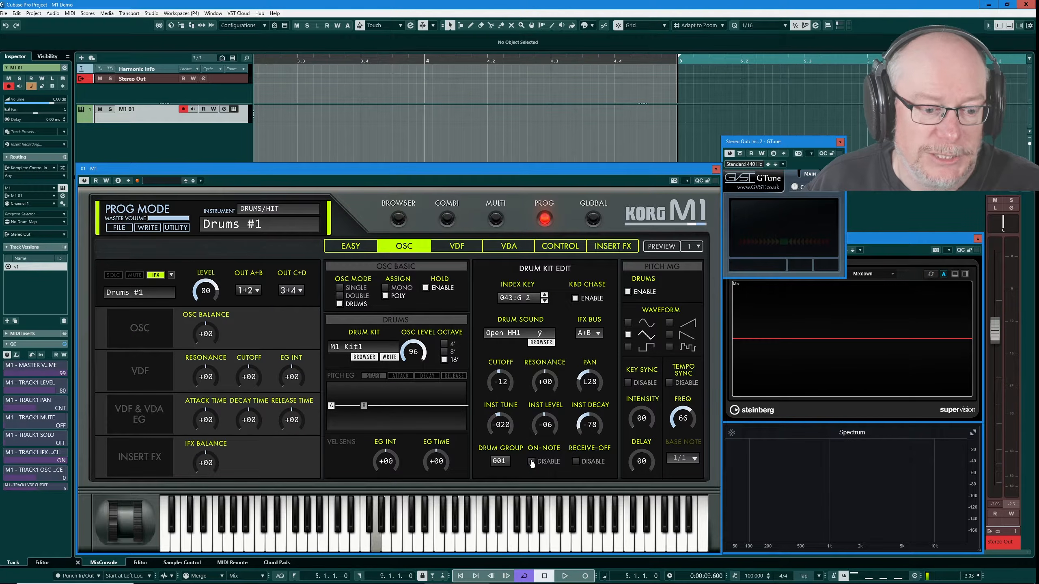
left_click(532, 461)
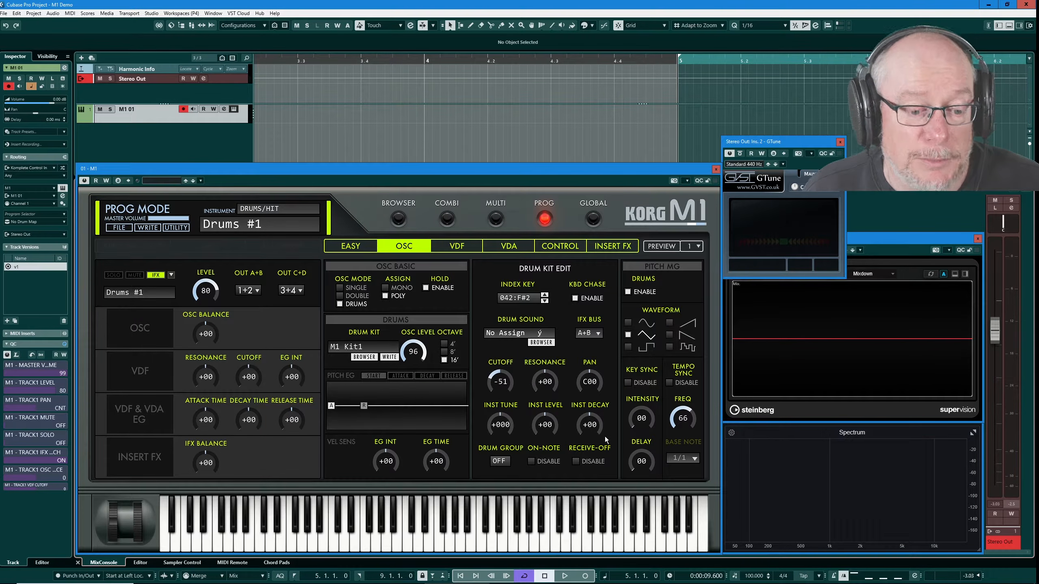
left_click(545, 295)
Reload M1 Kit1 from card 1 to discard the drum kit edits.
left_click(365, 357)
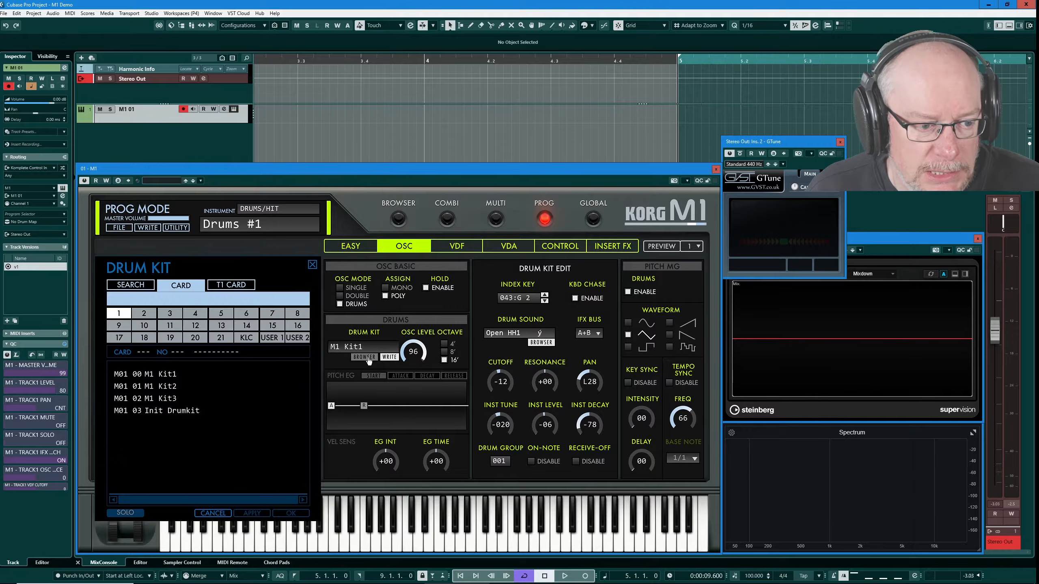
left_click(174, 374)
left_click(291, 514)
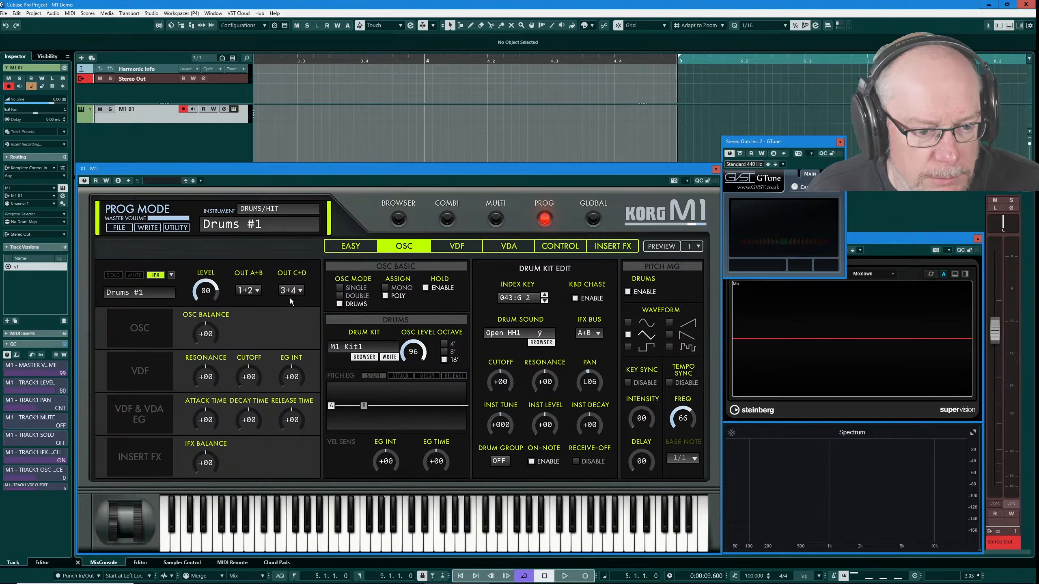
Set the Drums #1 insert effects routing to Parallel and choose Stereo Delay as the FX 1 effect type.
left_click(609, 247)
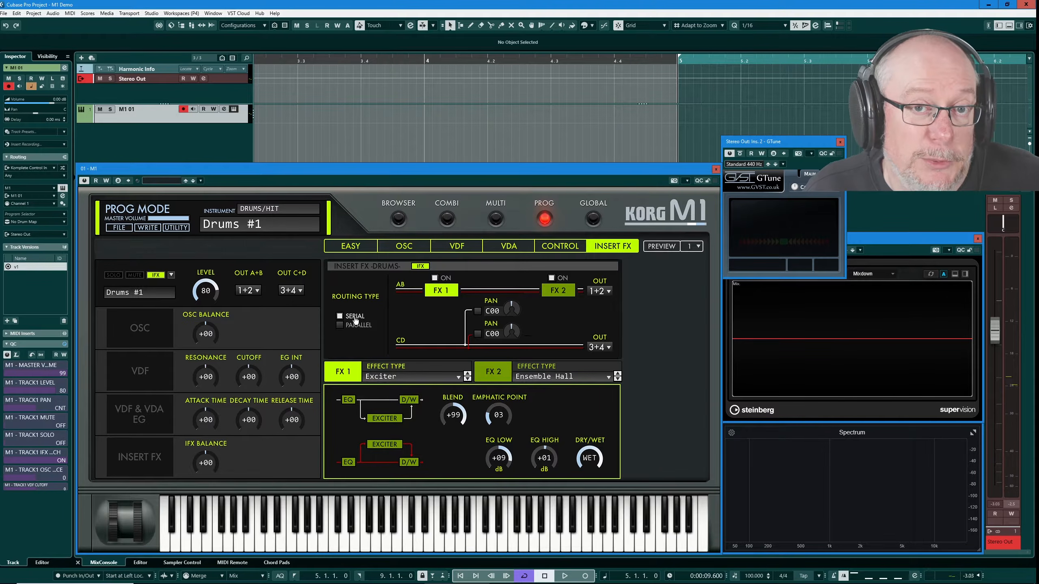
left_click(340, 326)
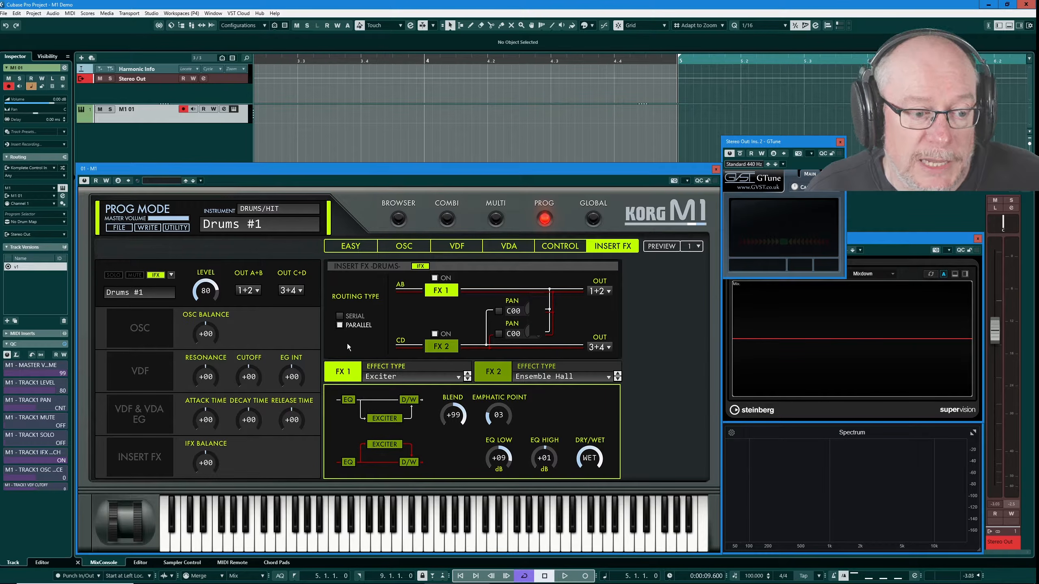
left_click(386, 378)
mouse_move(419, 412)
left_click(474, 413)
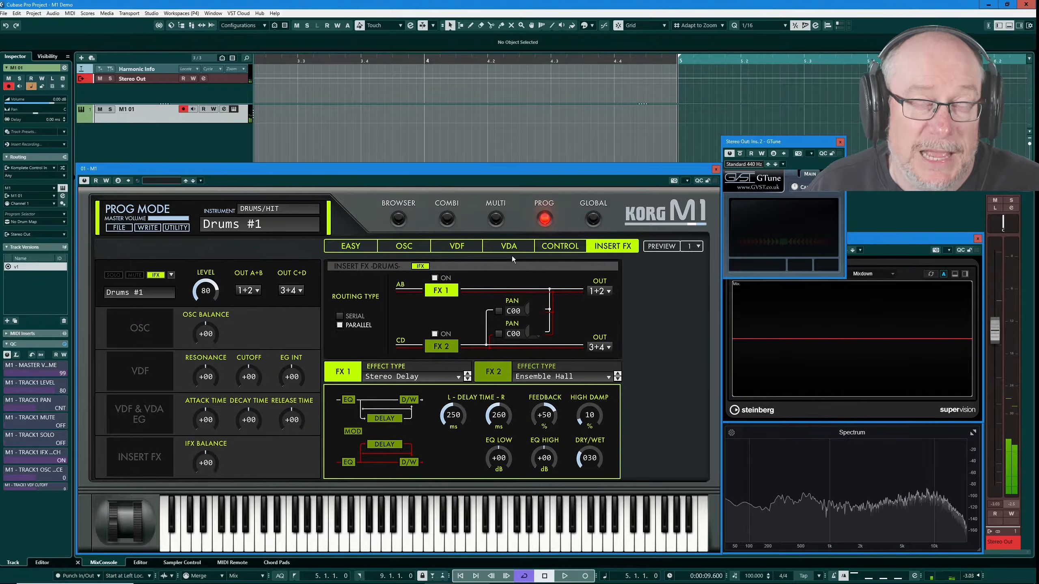
left_click(403, 246)
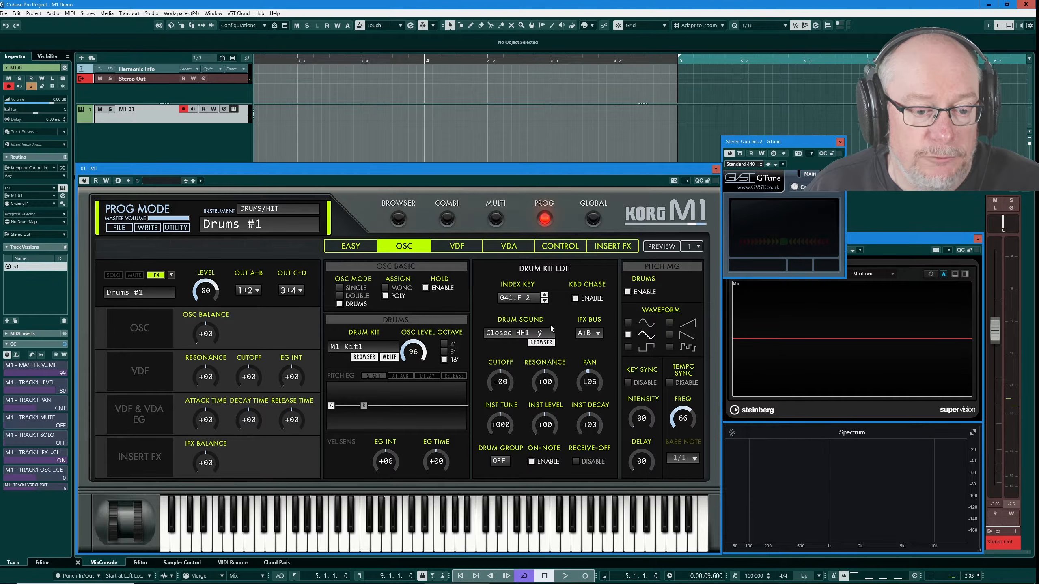
left_click(619, 252)
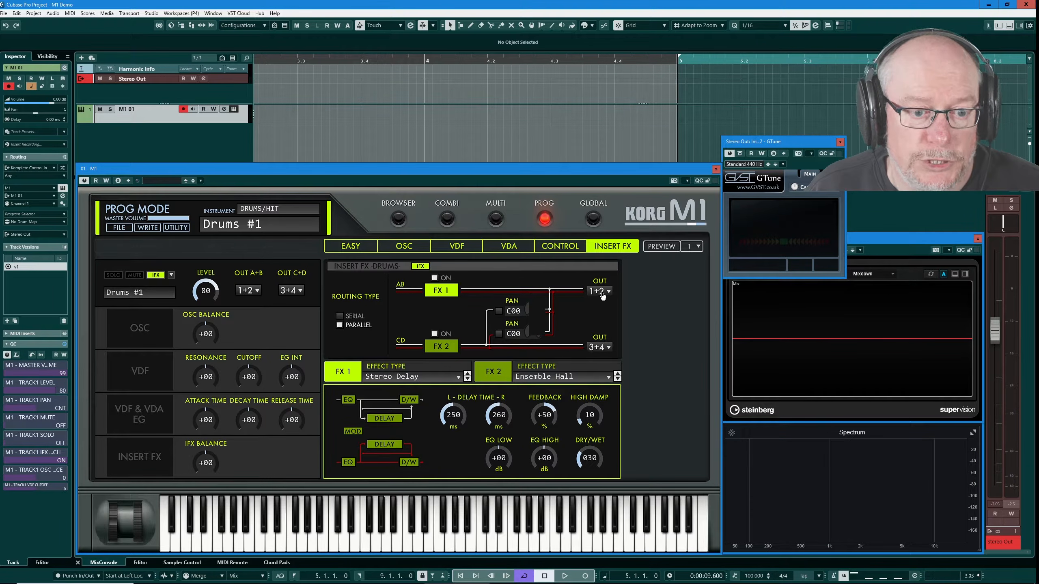
Unfold the M1 track's outputs, rename them 1+2 and 3+4, and move the plugin window off the mixer channels.
left_click(17, 197)
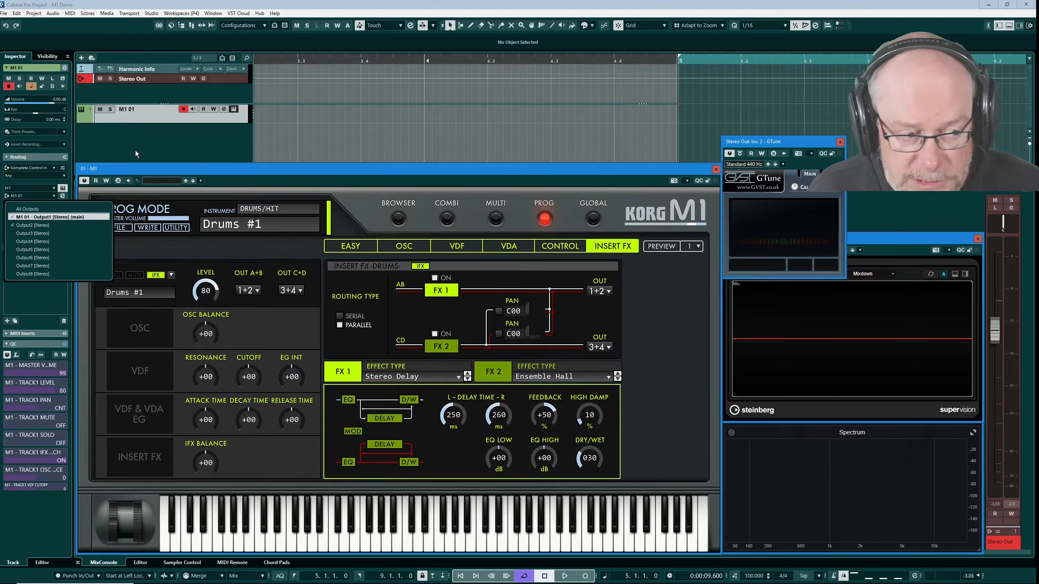
left_click(81, 124)
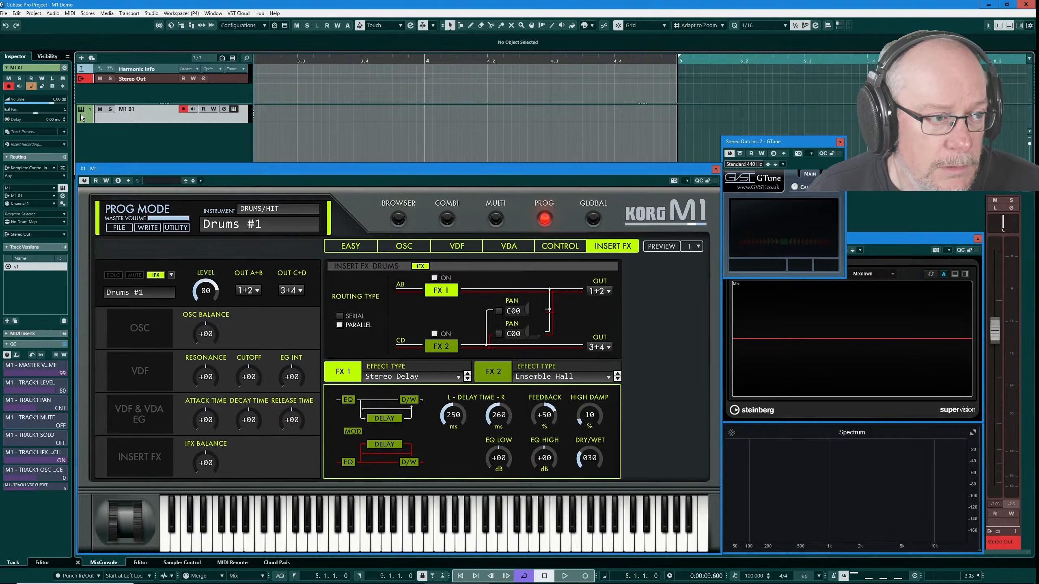
left_click(81, 119)
double_click(129, 130)
type("1+2")
key("Tab")
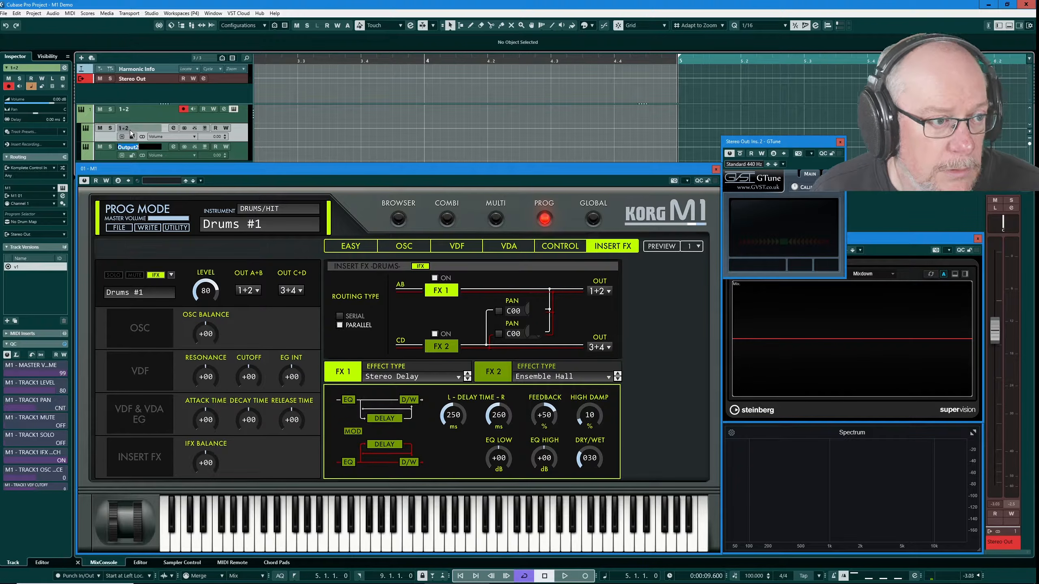
type("3+4")
key("Return")
left_click_drag(313, 174, 442, 174)
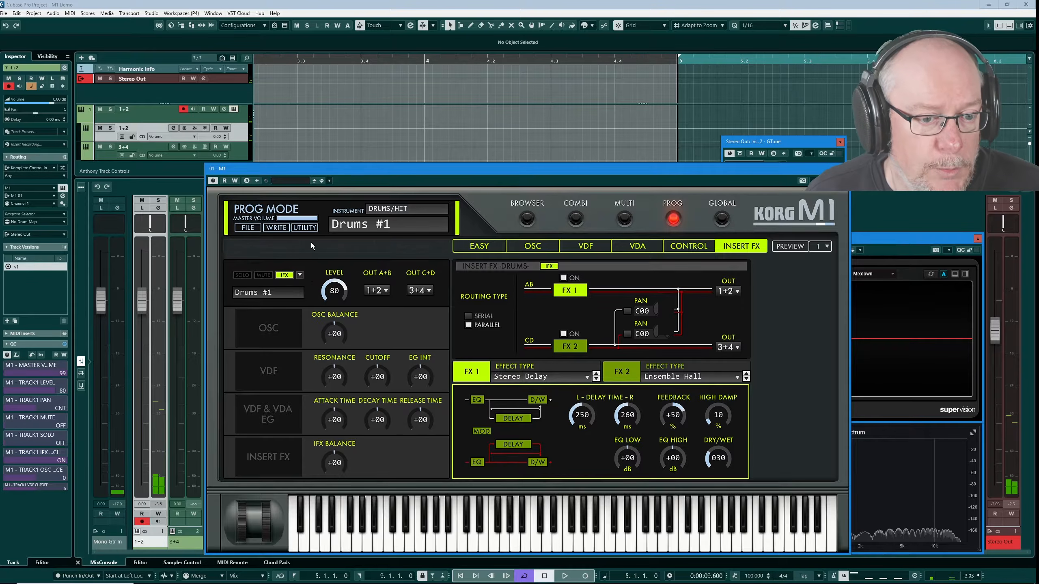
Set the IFX bus of Closed HH1 on key F2 to C+D and reopen the insert effects settings.
left_click(726, 335)
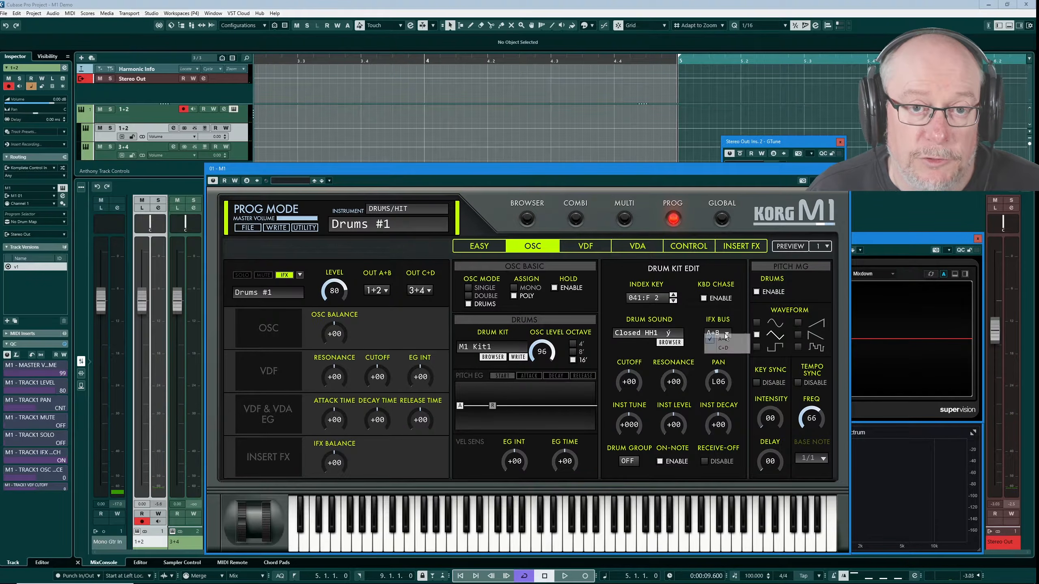
left_click(728, 348)
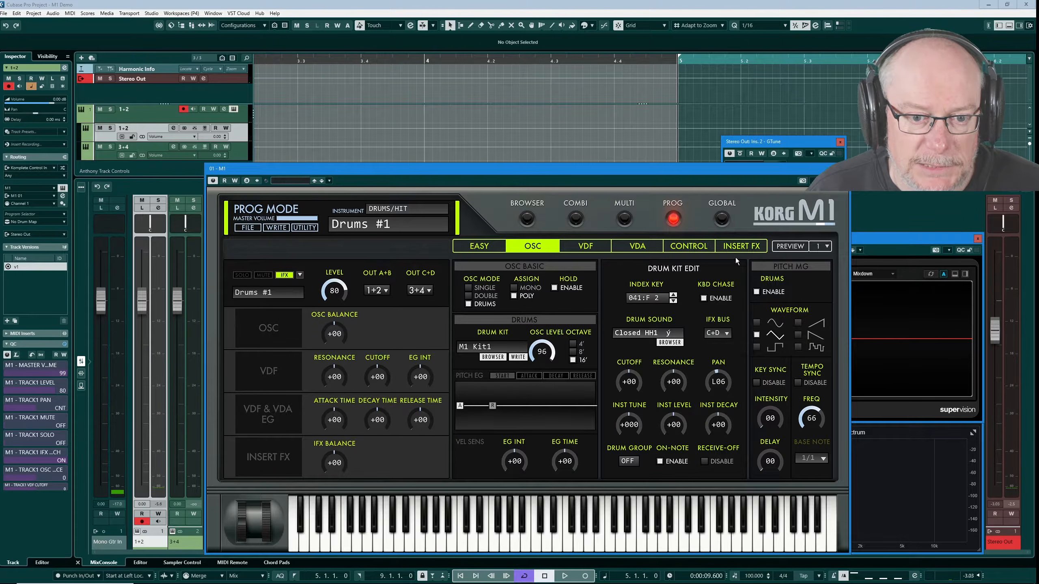
left_click(740, 247)
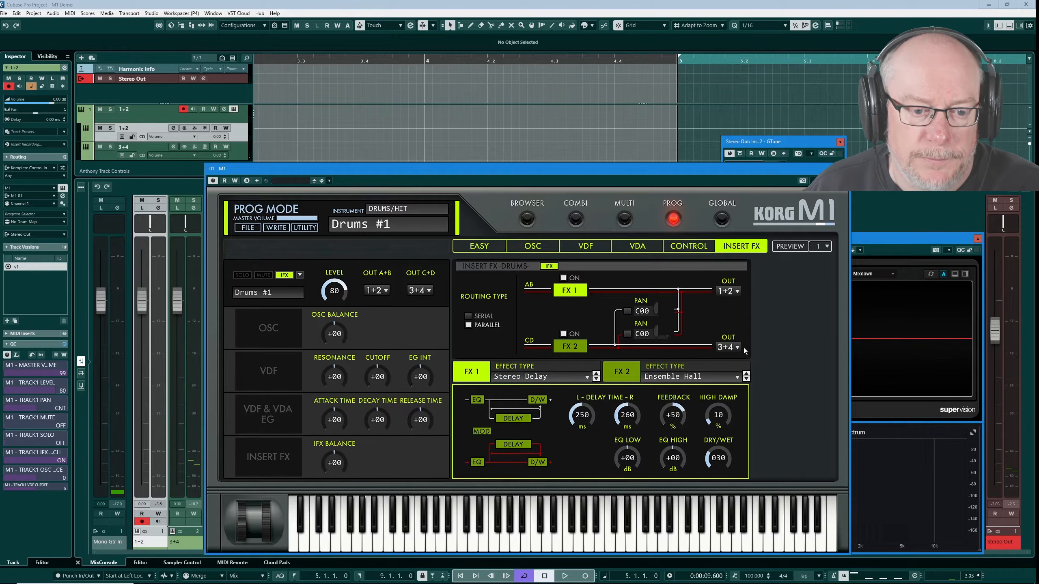
Enable both pan sends from the CD bus and set the routing type to Serial.
left_click(628, 311)
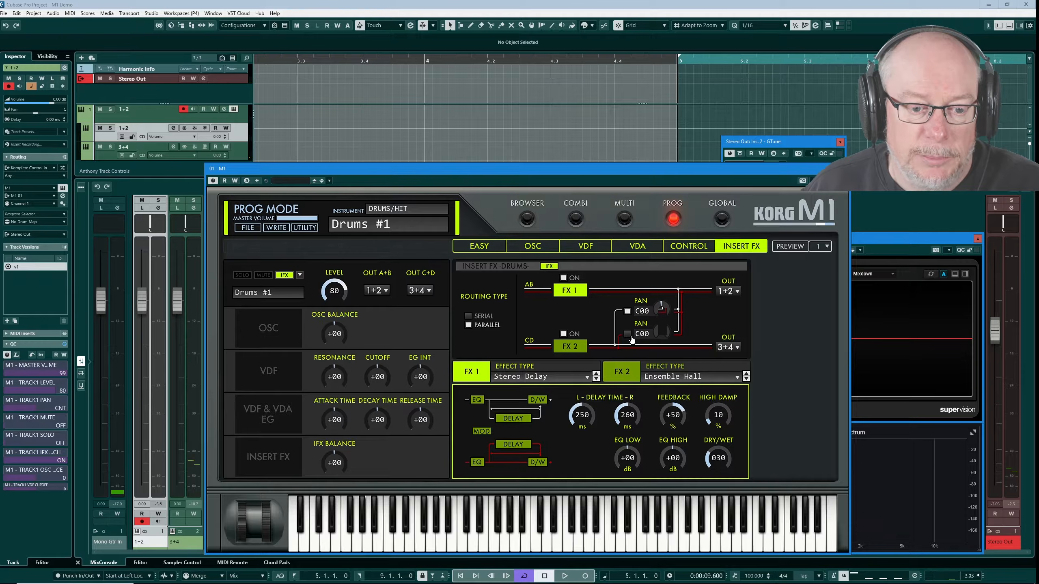
left_click(627, 334)
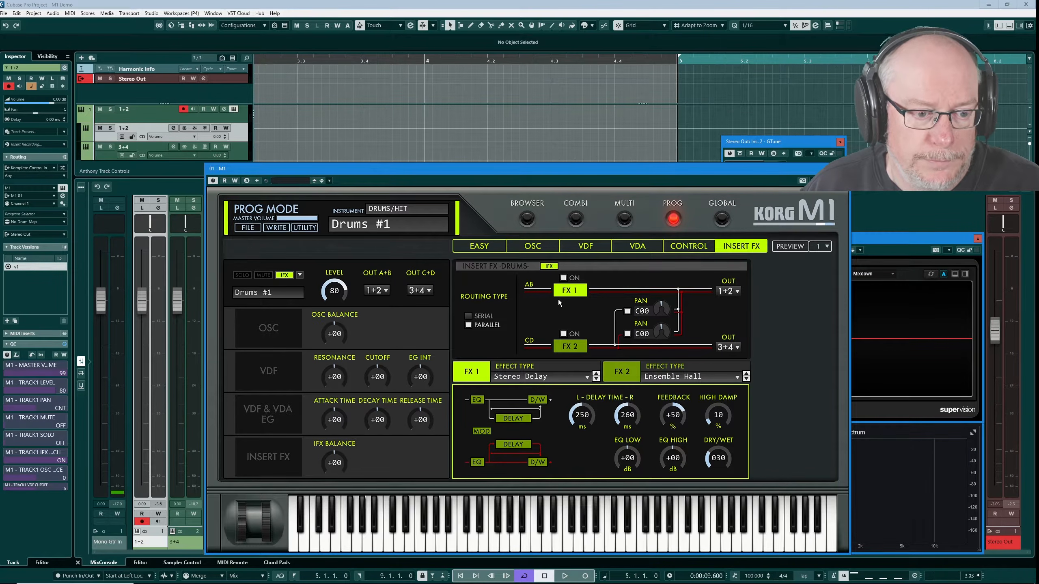
left_click(475, 317)
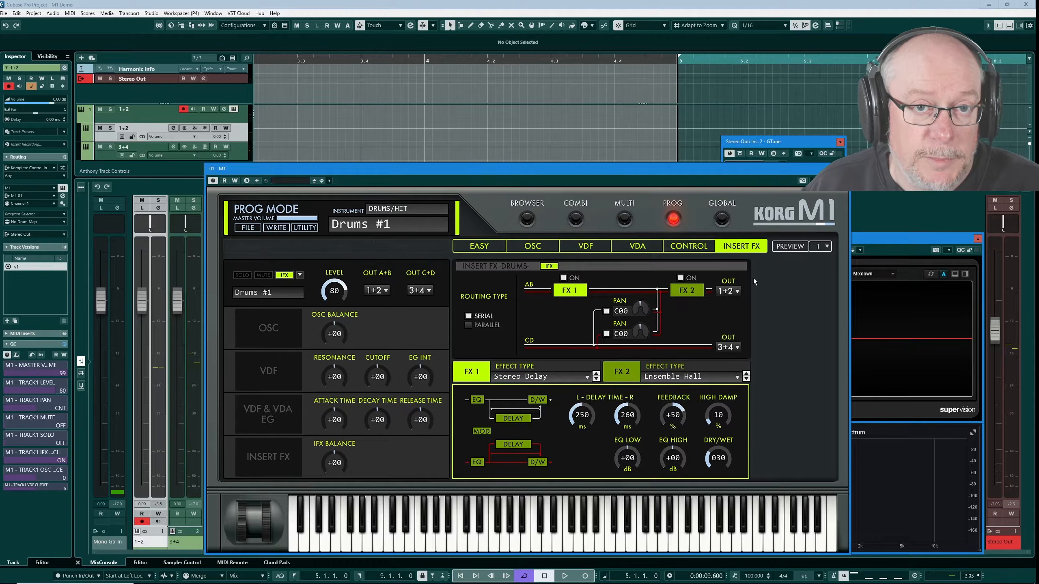
Fully lower the 3+4 channel fader, then raise it again and fully lower the 1+2 fader to audition each output.
left_click_drag(180, 302, 198, 480)
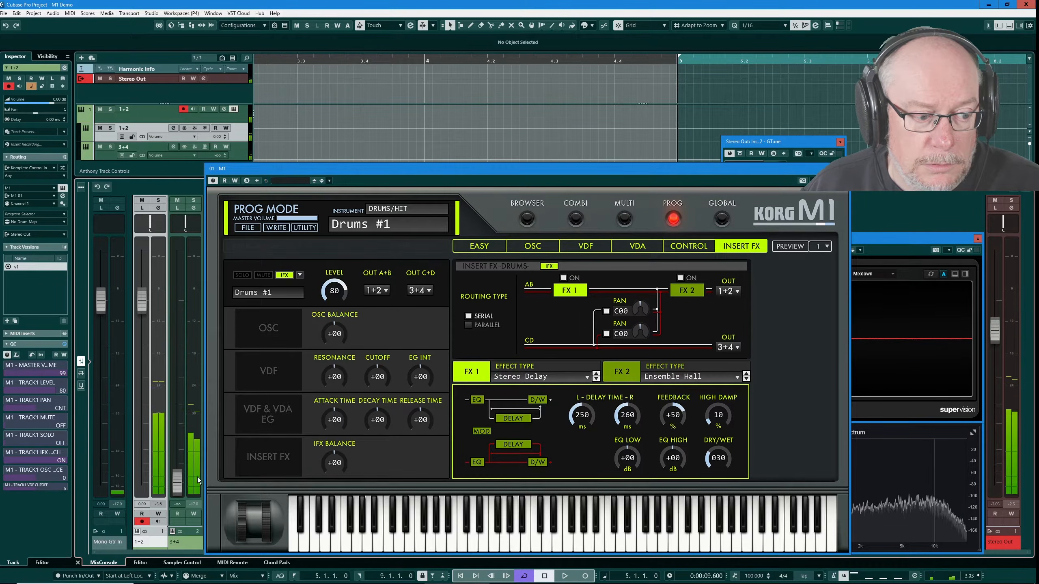
left_click_drag(143, 302, 179, 315)
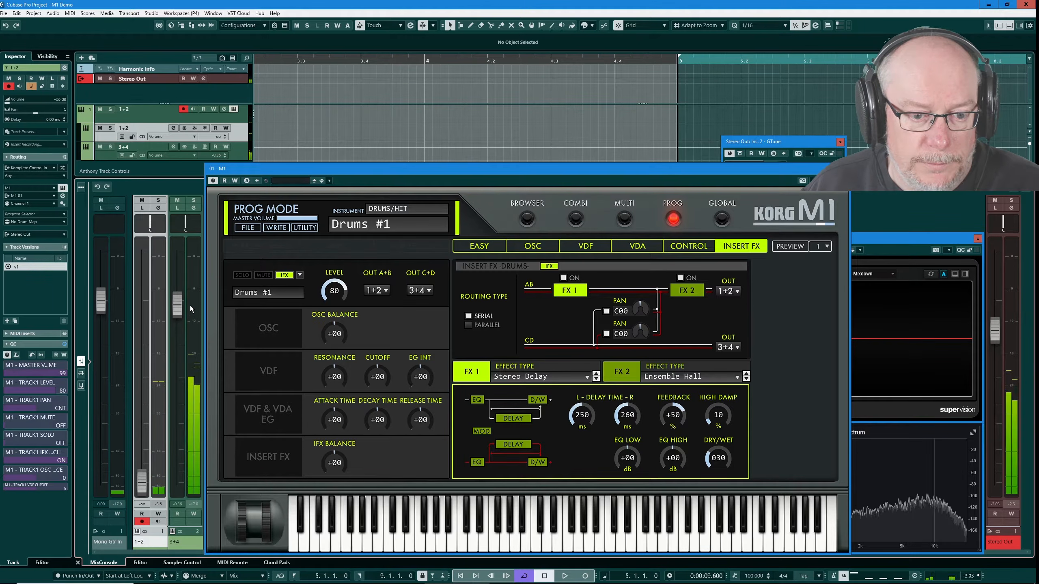
Choose the IFX bus for the current drum key and raise the 1+2 channel fader back to about -0.3 dB.
left_click(532, 246)
left_click(724, 333)
left_click(732, 346)
left_click(741, 246)
left_click_drag(142, 481, 142, 304)
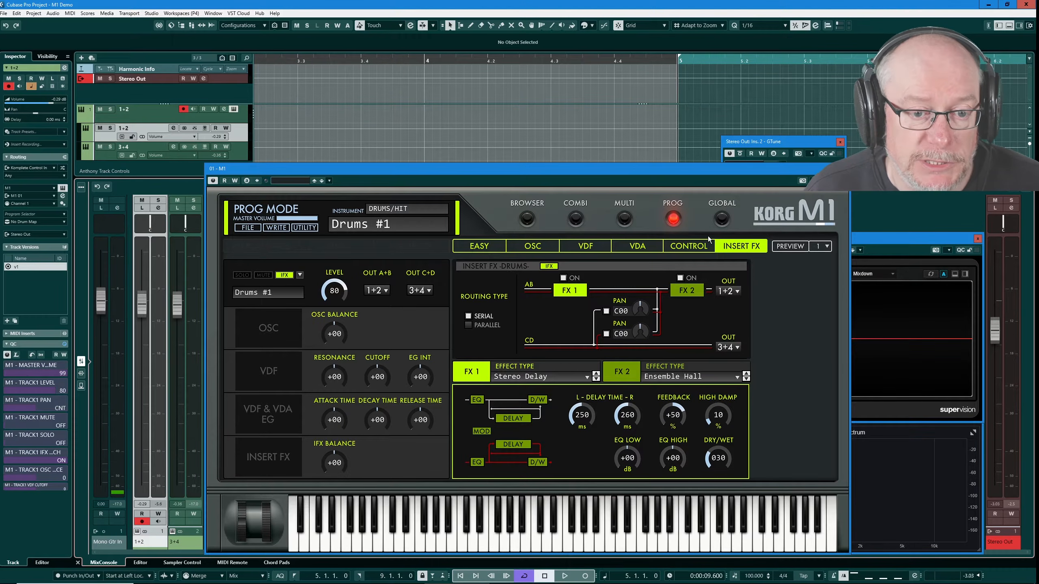
Replace the Closed HH2 drum sound on key A2 with Ride 2 from the cymbal category.
left_click(533, 246)
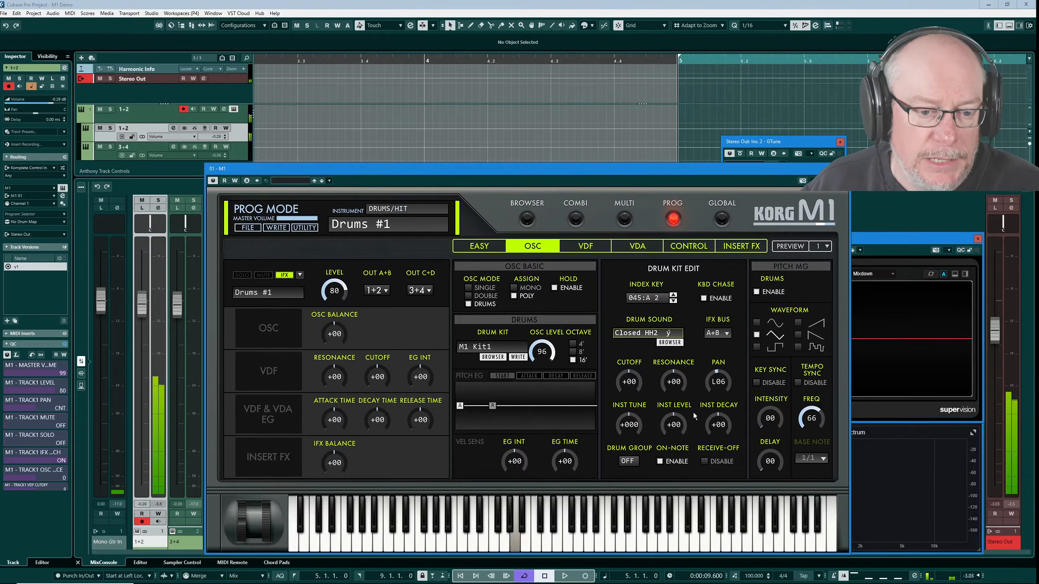
left_click(669, 343)
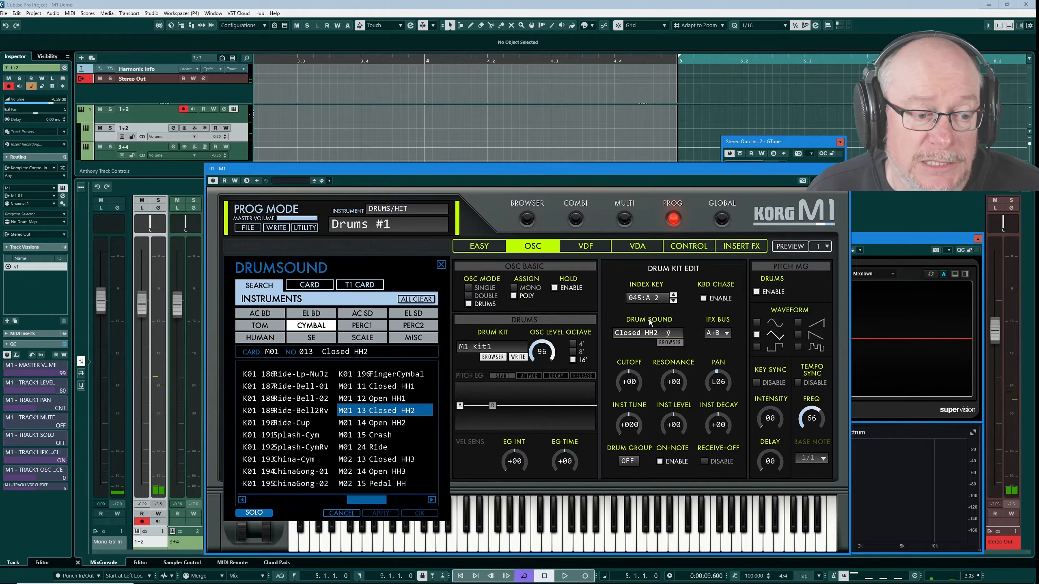
left_click_drag(380, 498, 411, 498)
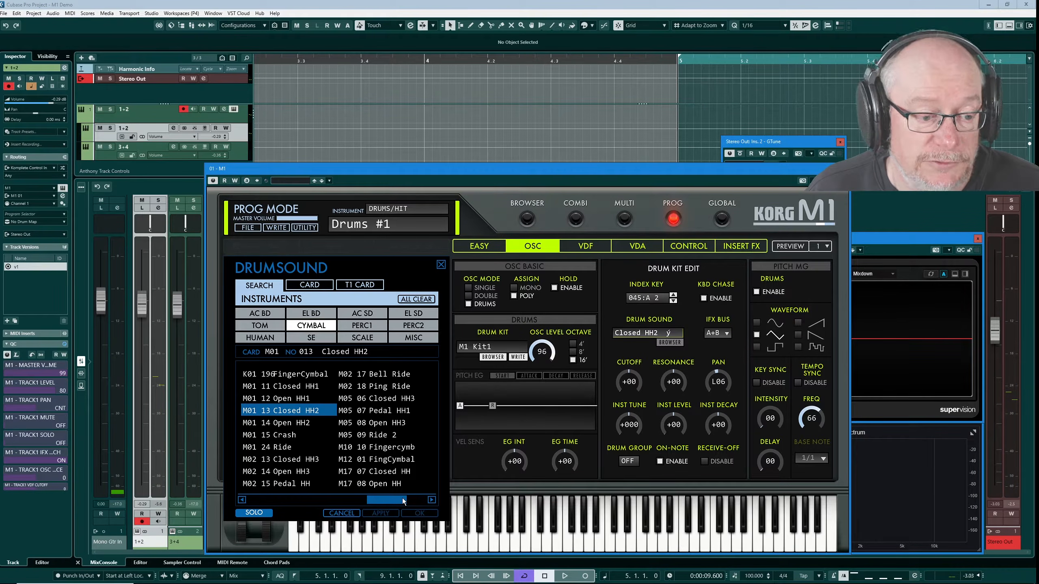
double_click(383, 436)
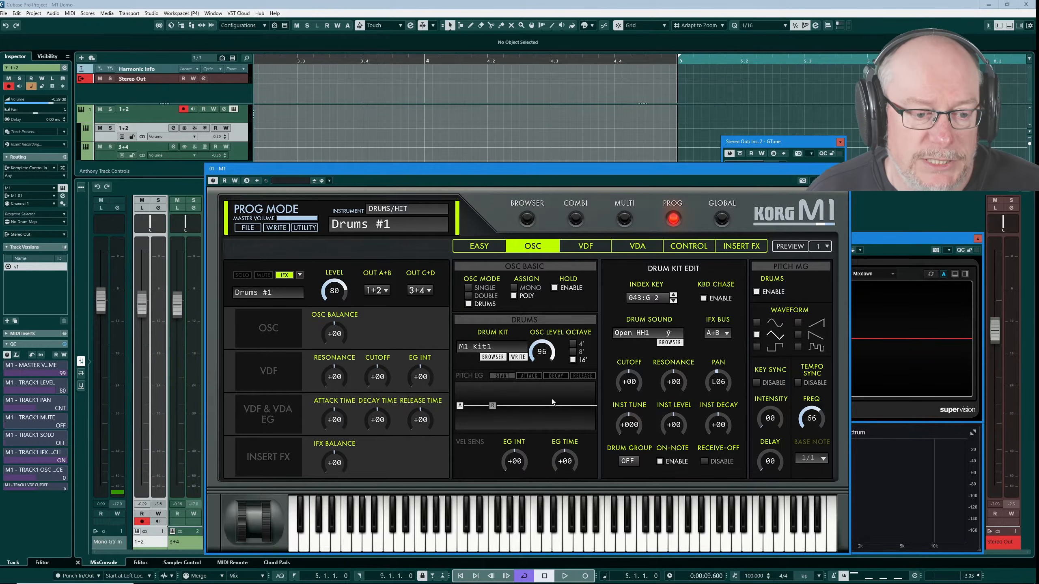
Write the drum kit to slot 00 of the User 1 card.
left_click(517, 358)
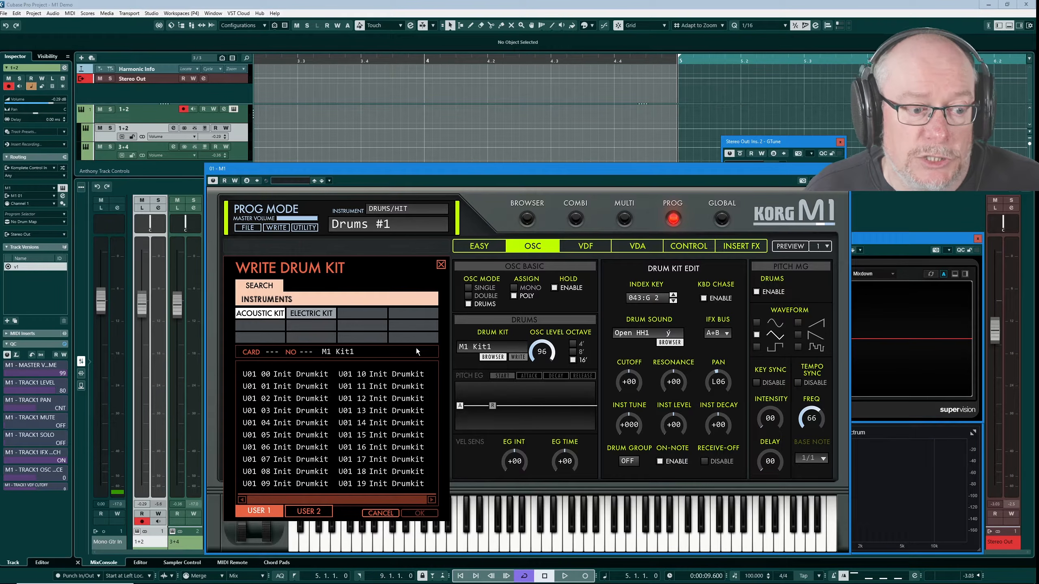
left_click(321, 516)
left_click(274, 516)
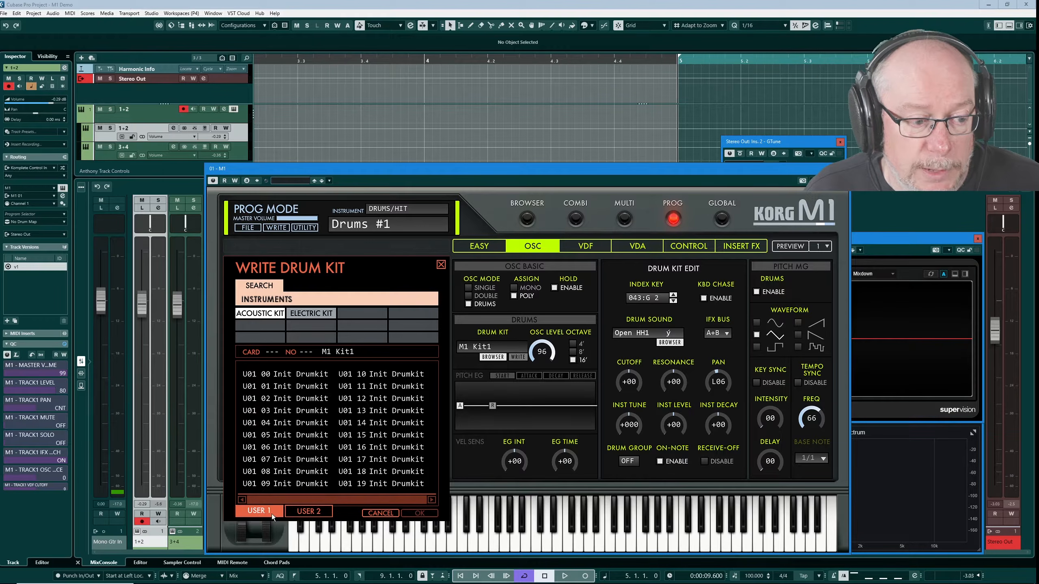
left_click(295, 375)
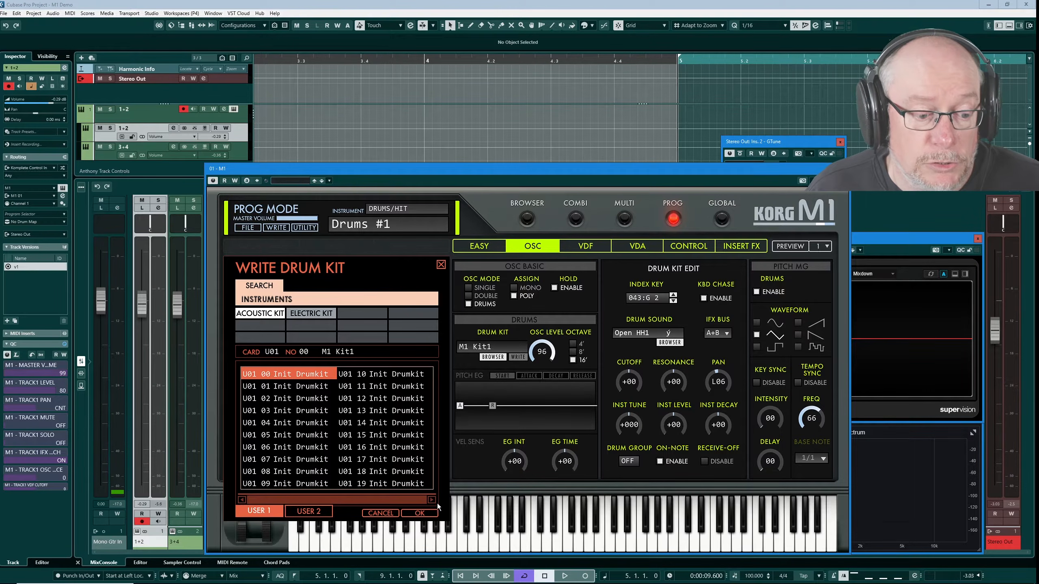
left_click(420, 514)
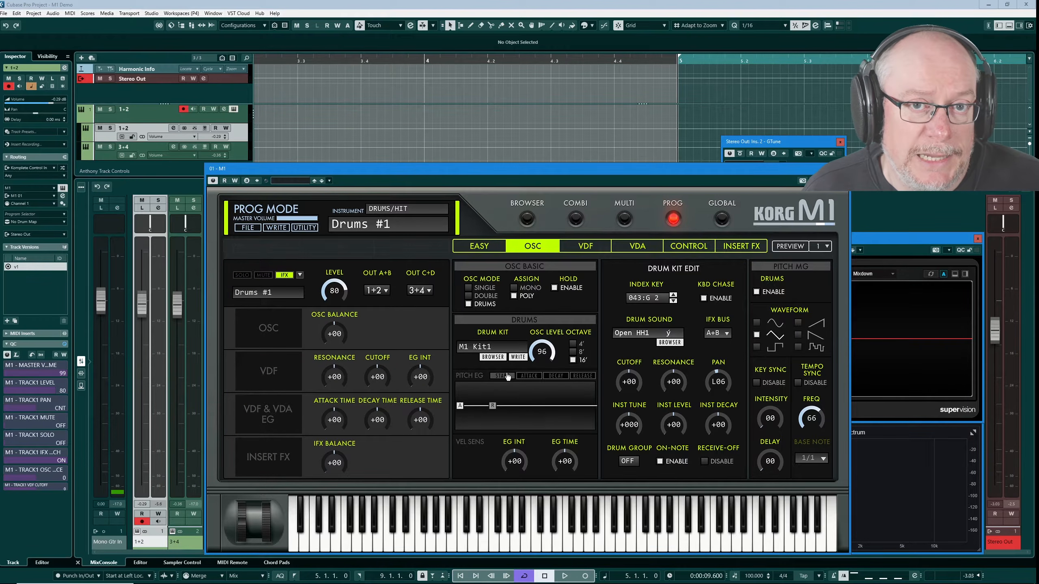
Load the saved M1 Kit1 drum kit from slot 00 of the User 1 card.
left_click(493, 357)
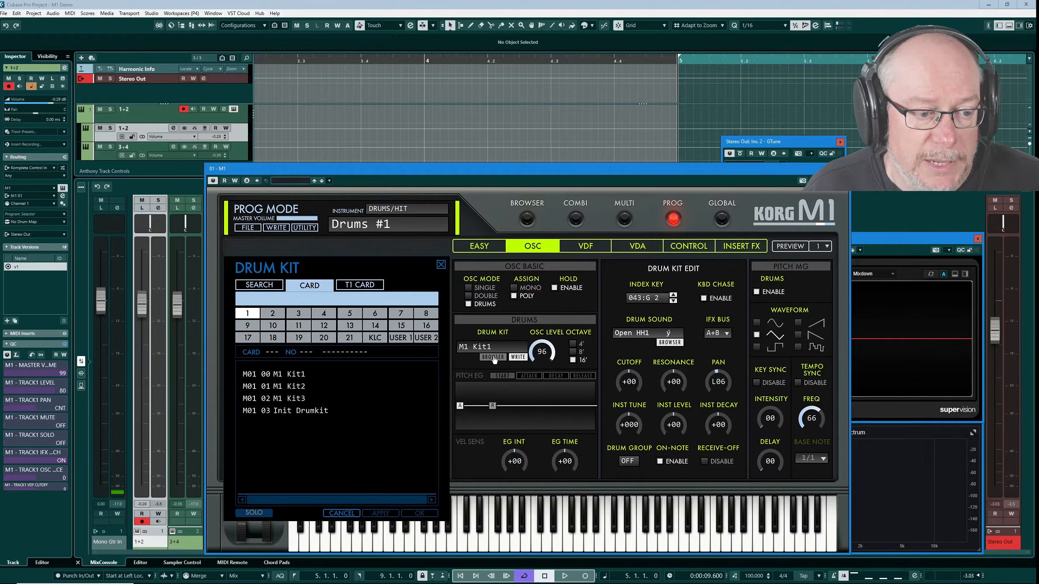
left_click(400, 339)
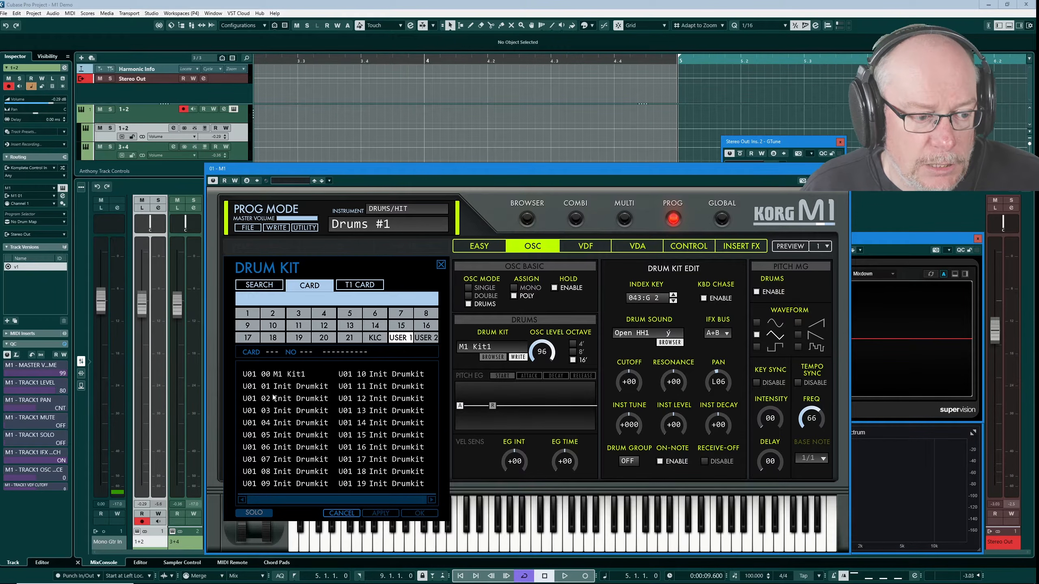
double_click(292, 376)
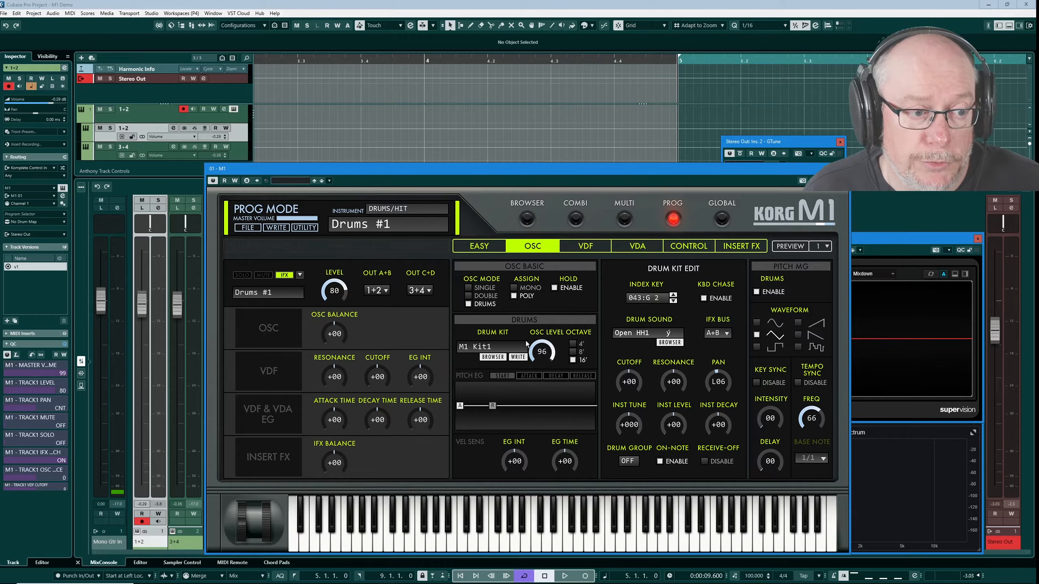
Rename the Drums #1 program as My Drumkit.
double_click(386, 227)
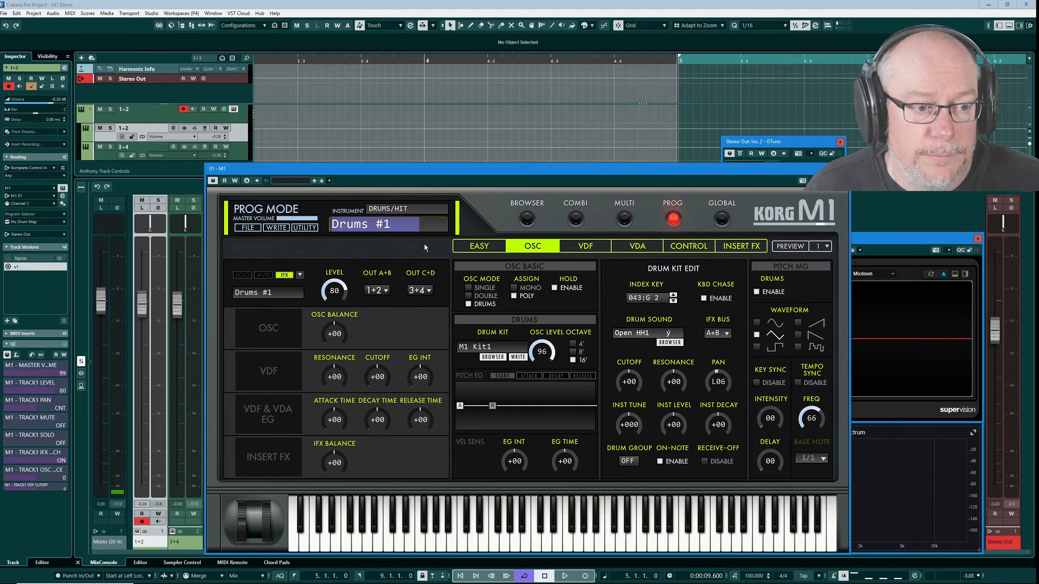
type("My")
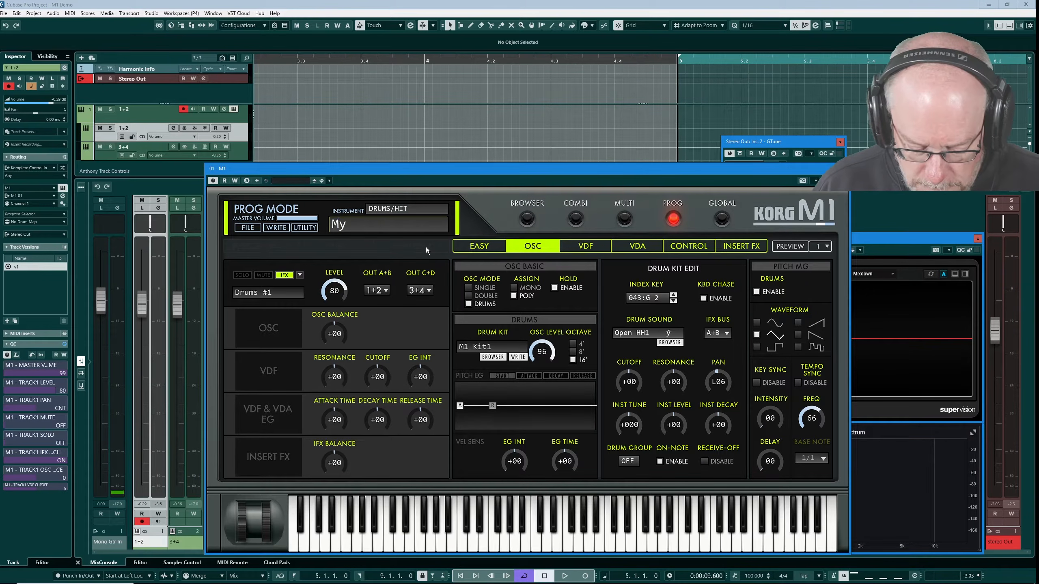
type(" Druye")
key("BackSpace")
key("BackSpace")
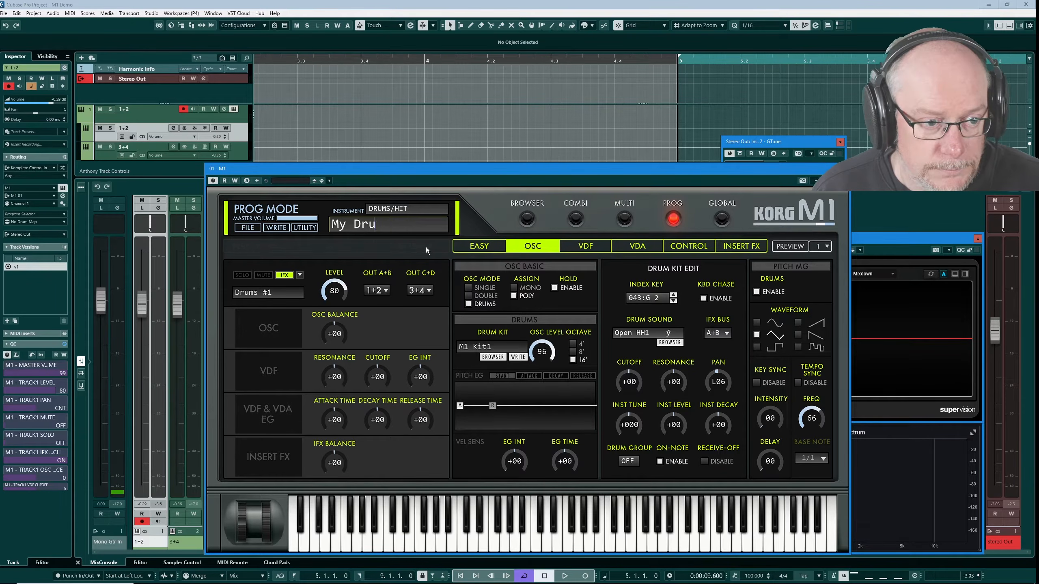
type("mkit")
key("Return")
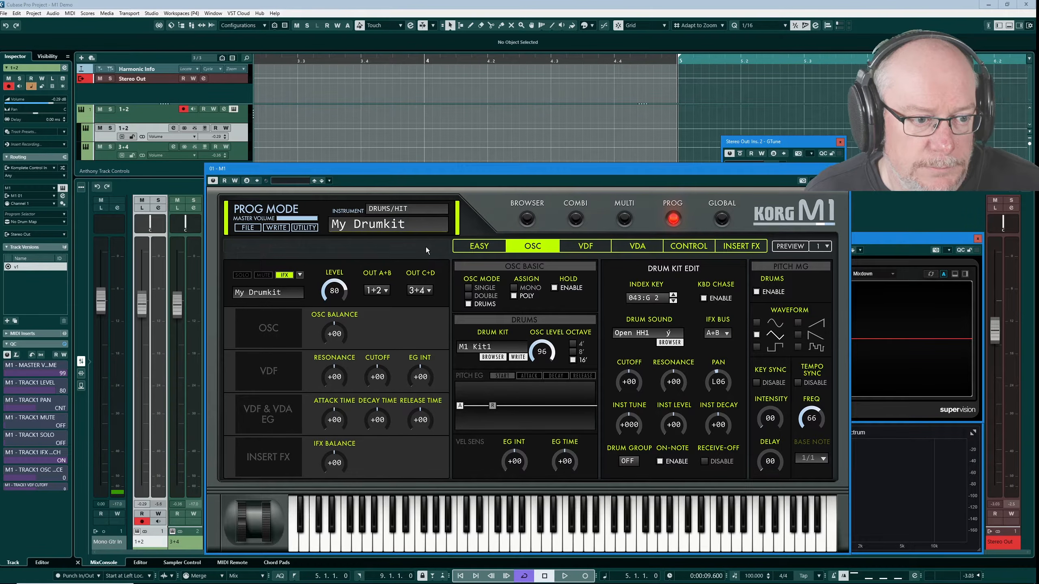
Compare the write options in Combi and Program modes, and write the My Drumkit program to slot 00 of the User 1 card.
left_click(276, 227)
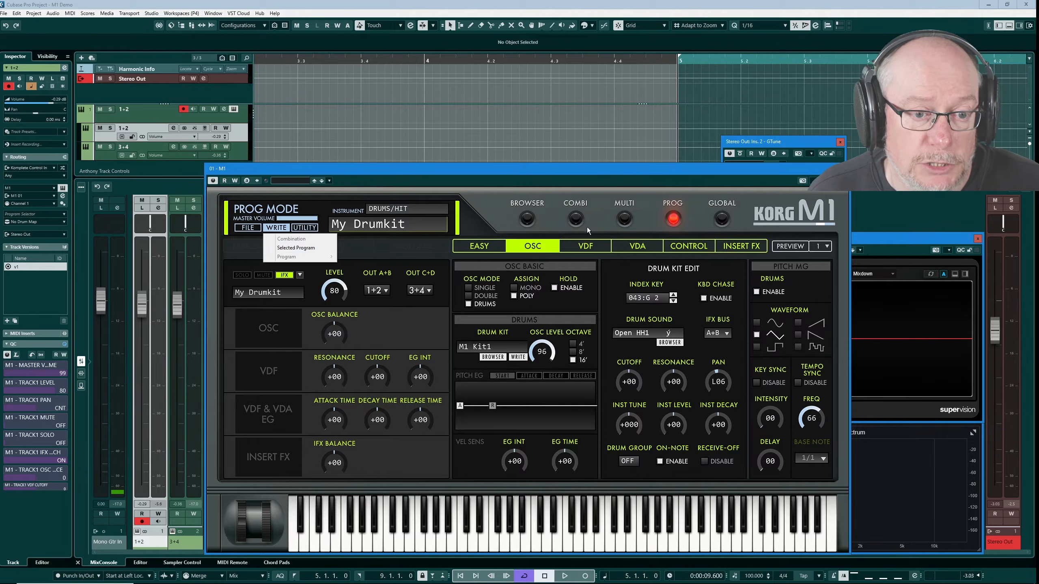
left_click(575, 223)
left_click(284, 232)
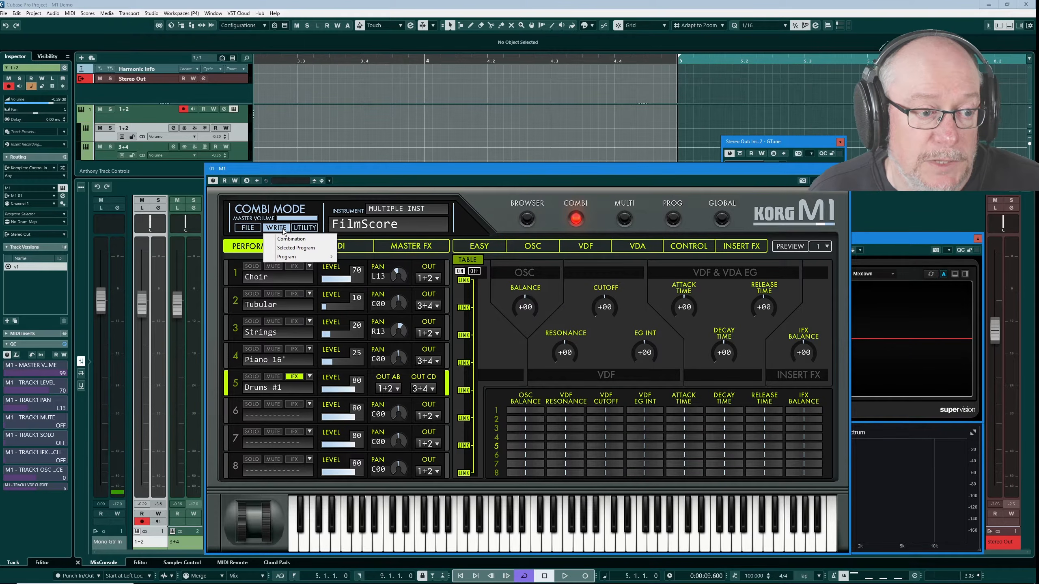
left_click(660, 206)
left_click(276, 228)
left_click(295, 248)
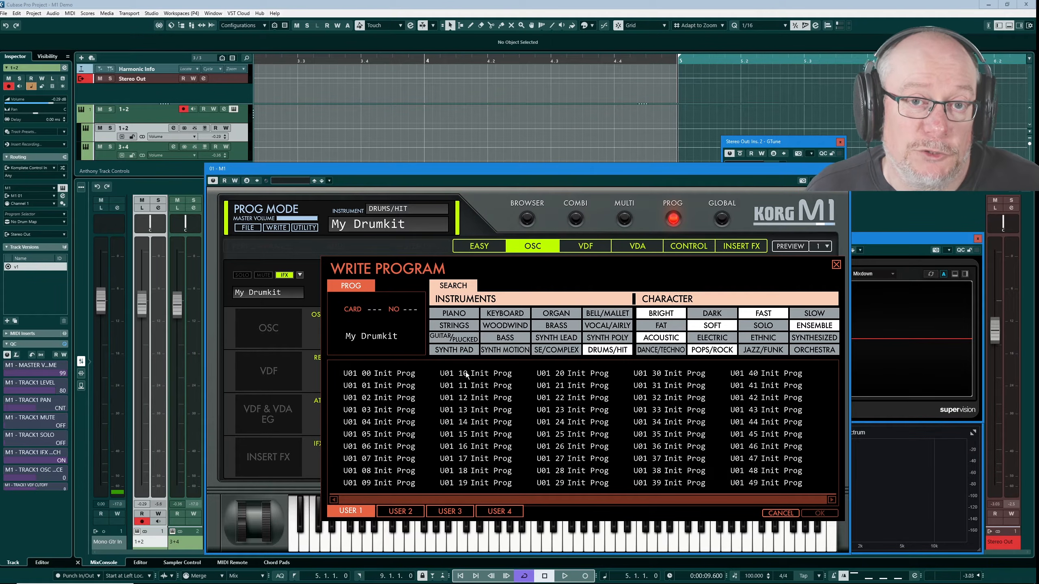
left_click(381, 374)
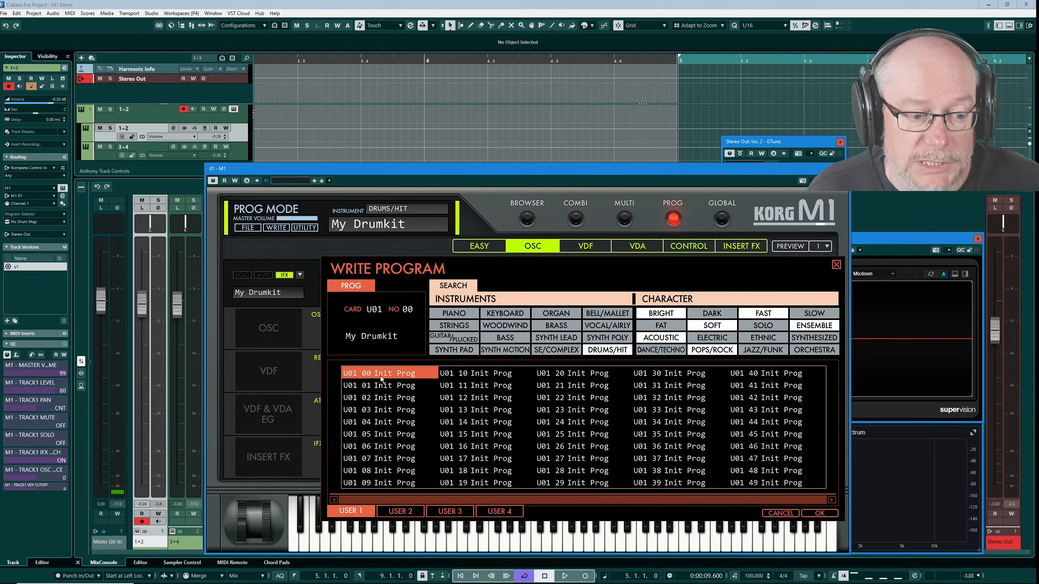
left_click(820, 514)
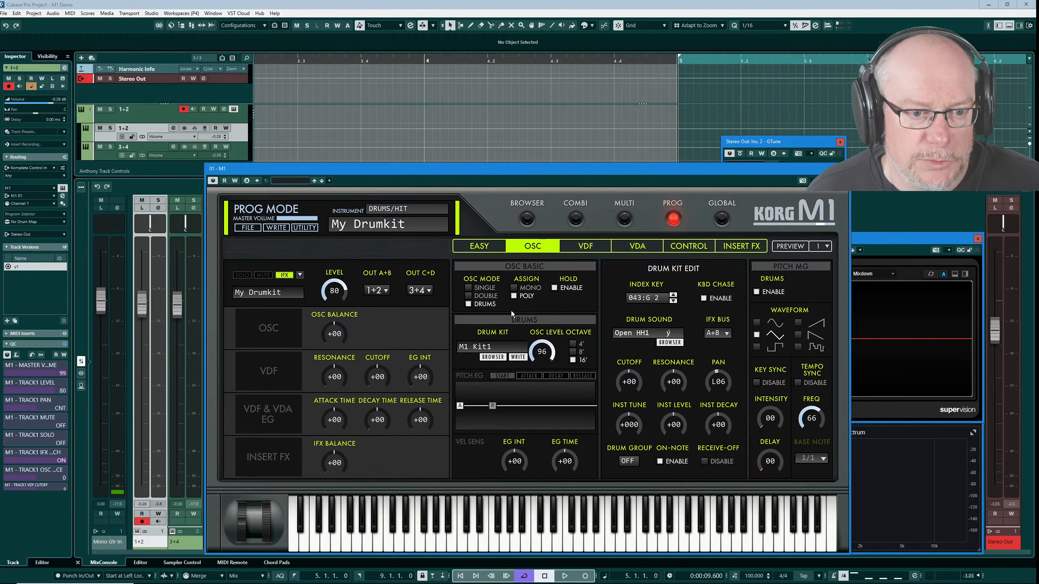
Switch to the LovelyDuet program and reload the saved My Drumkit program from slot 00 of the User 1 card.
left_click(527, 220)
double_click(669, 429)
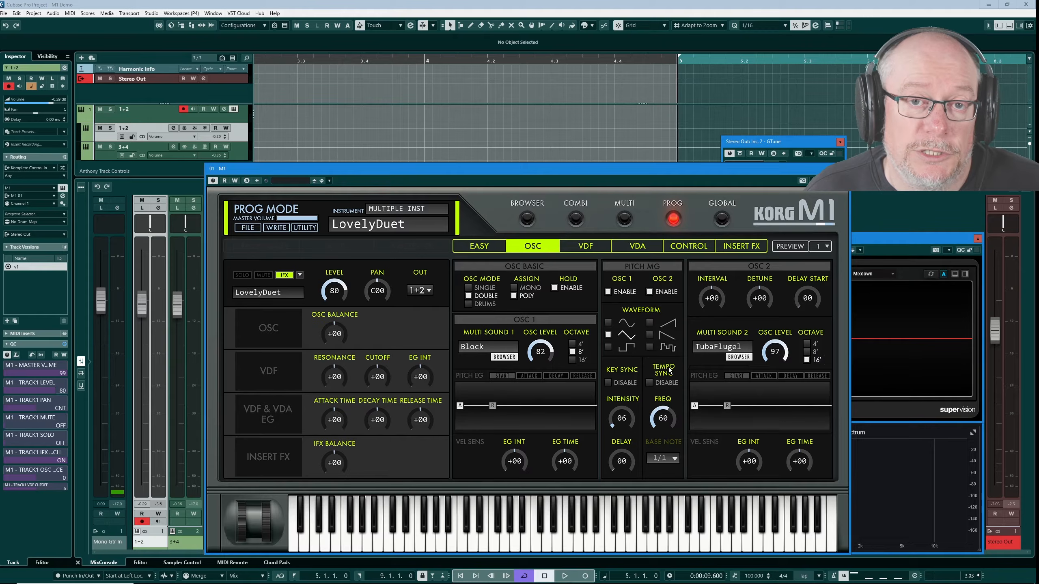
left_click(528, 221)
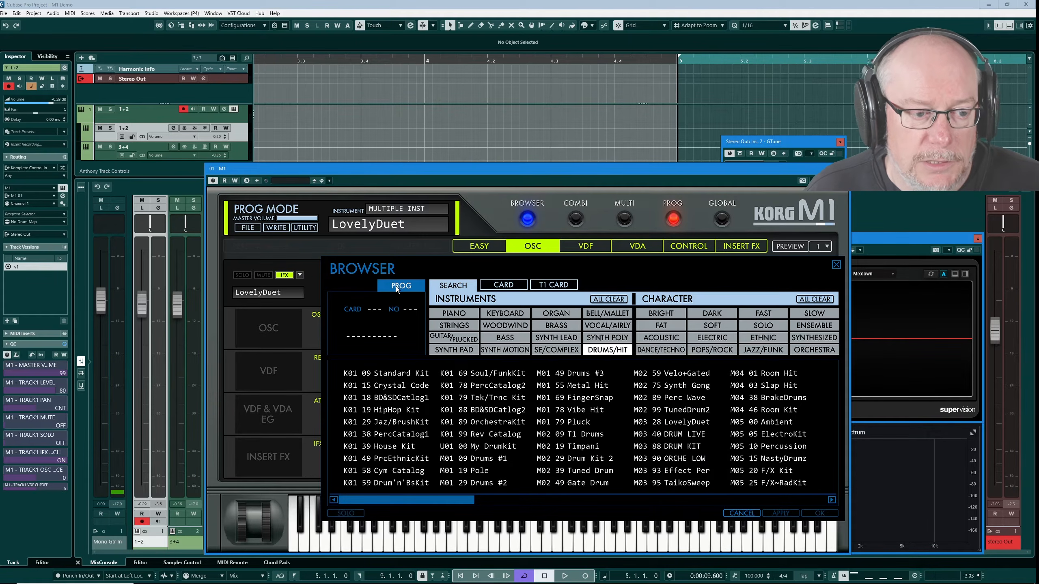
left_click(507, 285)
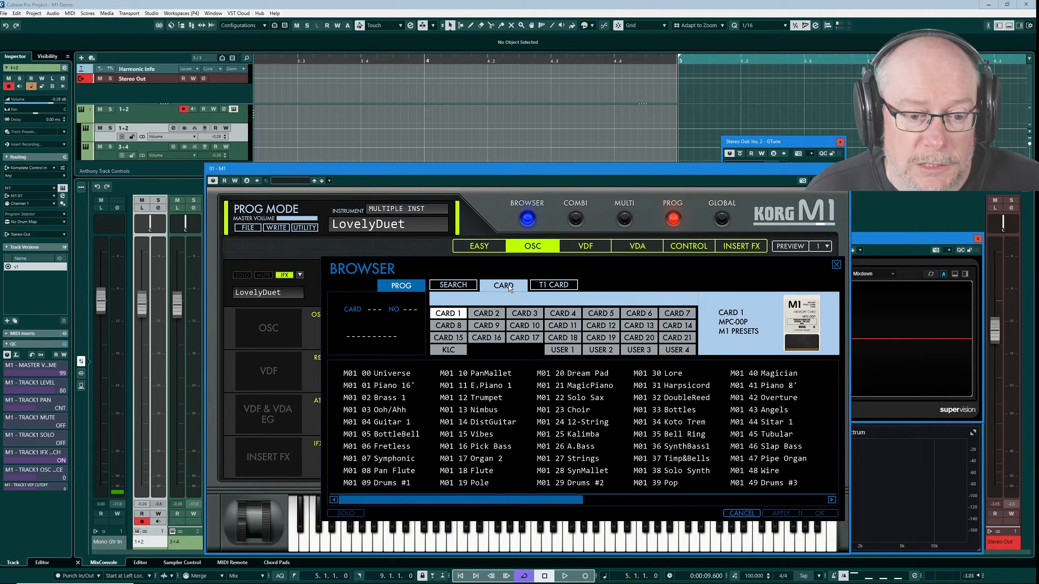
left_click(567, 350)
double_click(399, 378)
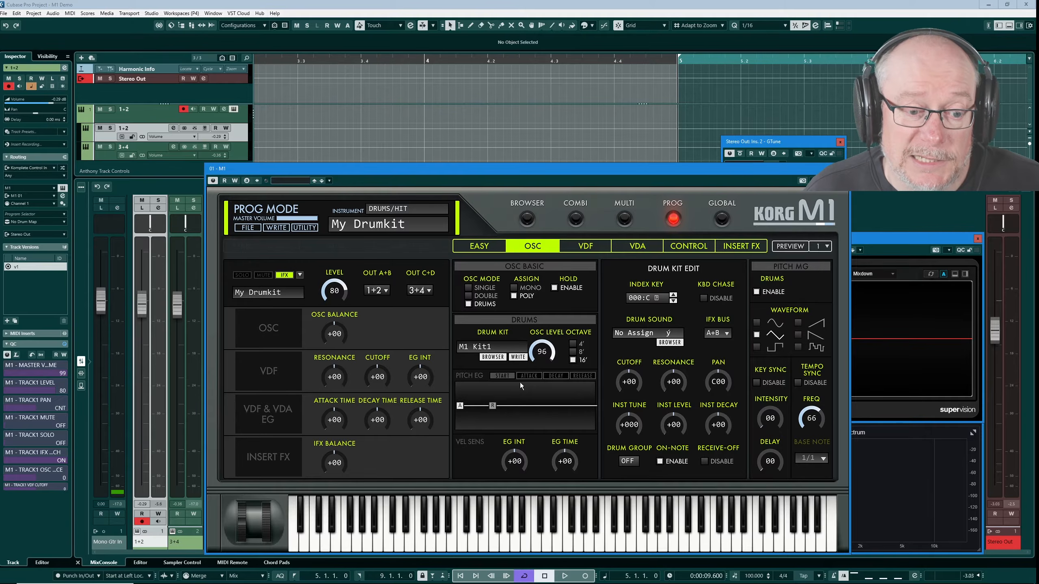
Swap the program's drum kit for M1 Kit3 from card 1 and restore M1 Kit1 from slot 00 of the User 1 card.
left_click(493, 357)
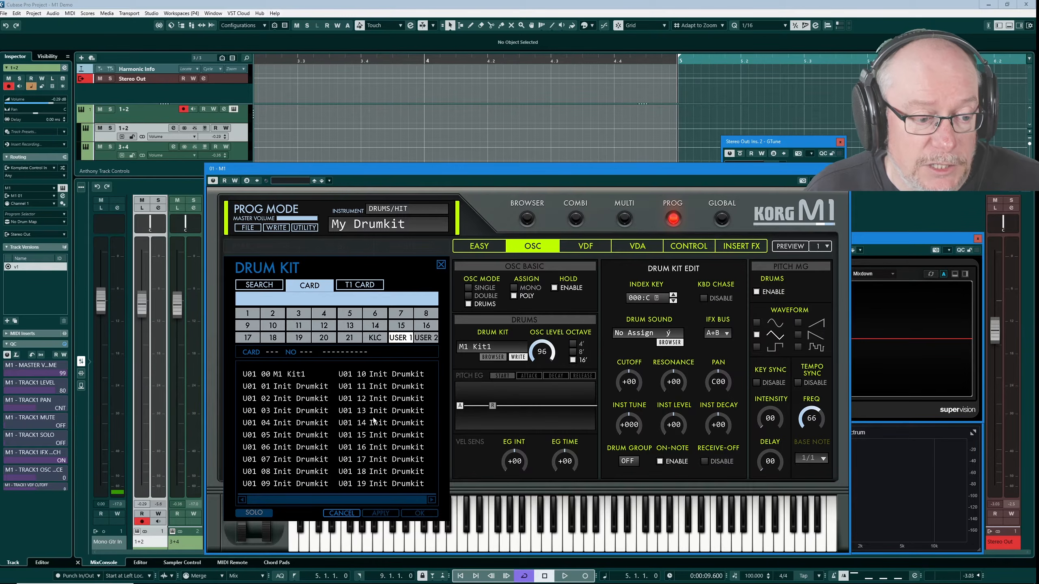
left_click(253, 315)
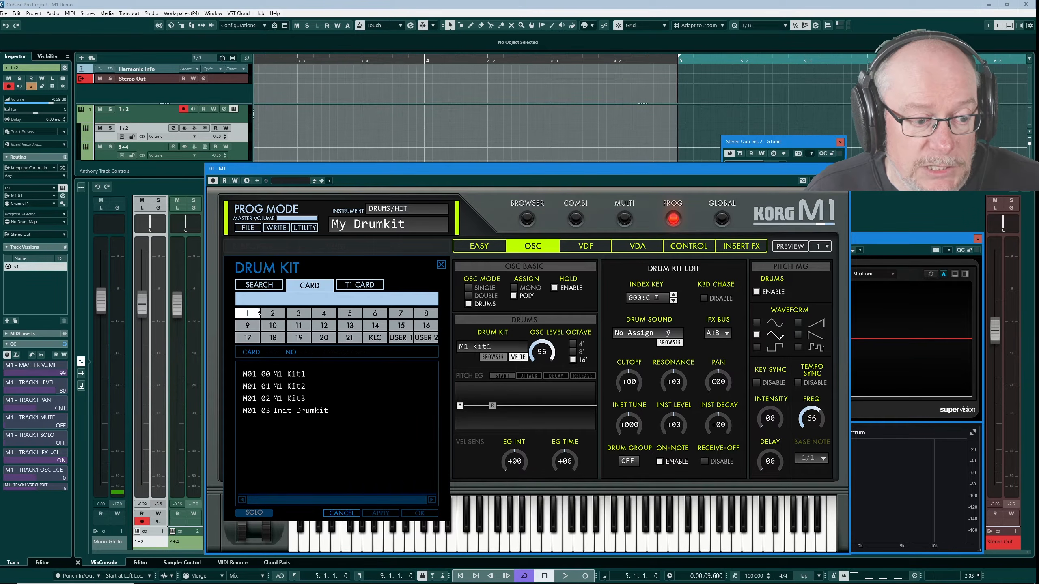
double_click(277, 397)
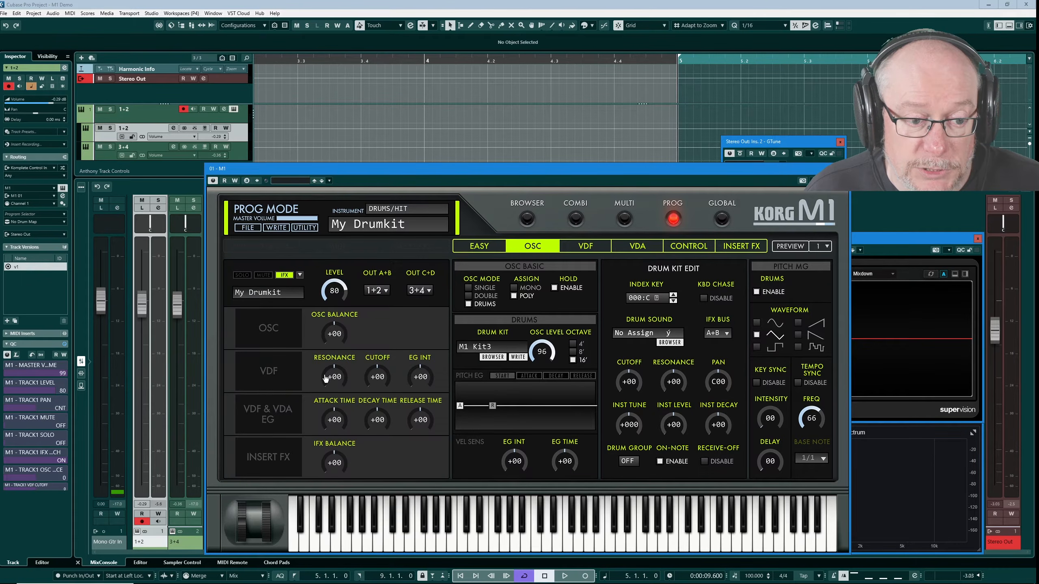
left_click(492, 357)
left_click(398, 339)
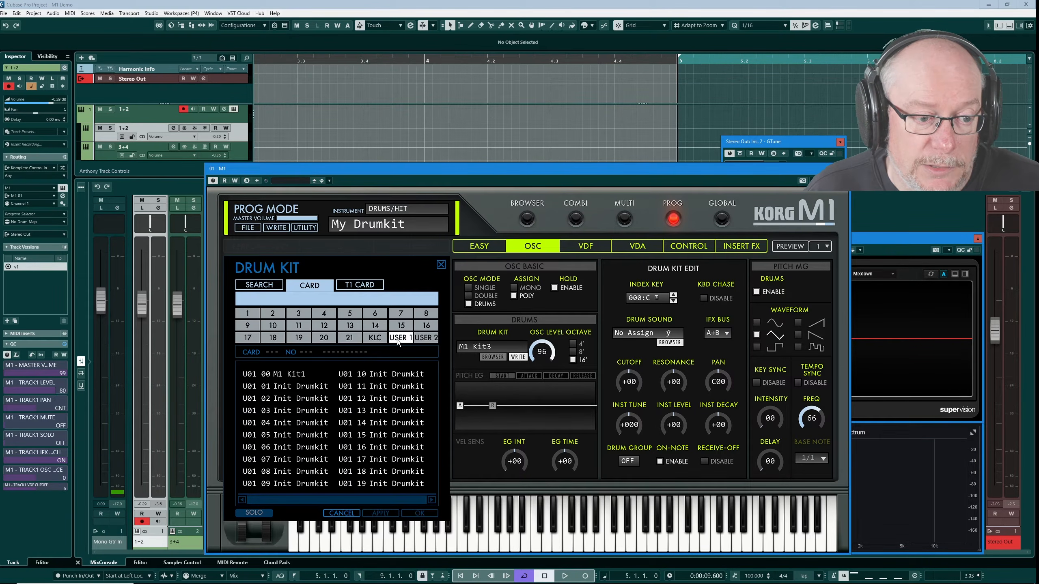
double_click(284, 374)
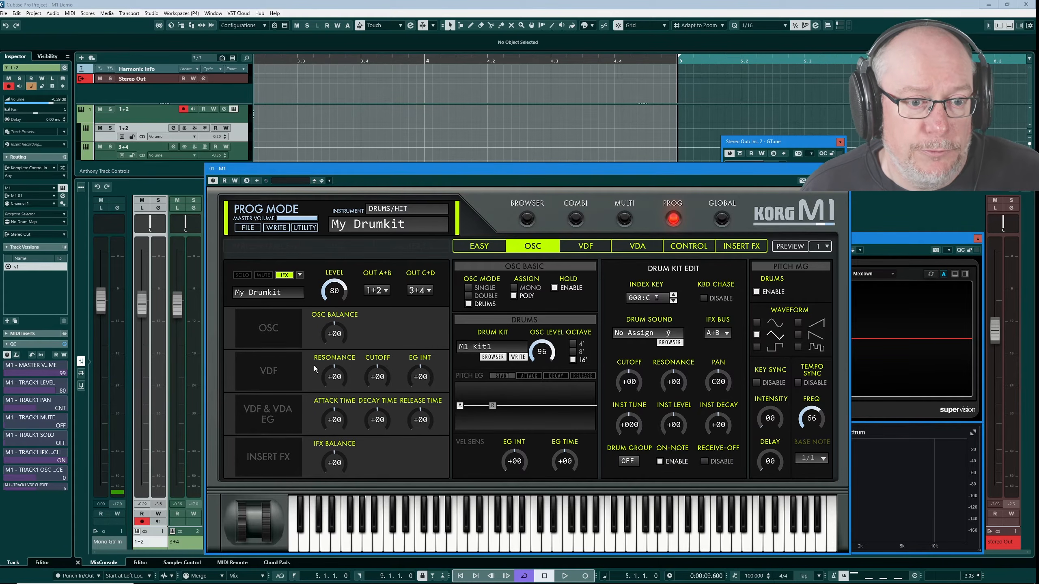
View the available user slots for writing the FilmScore combination and return to Program mode without writing.
left_click(576, 219)
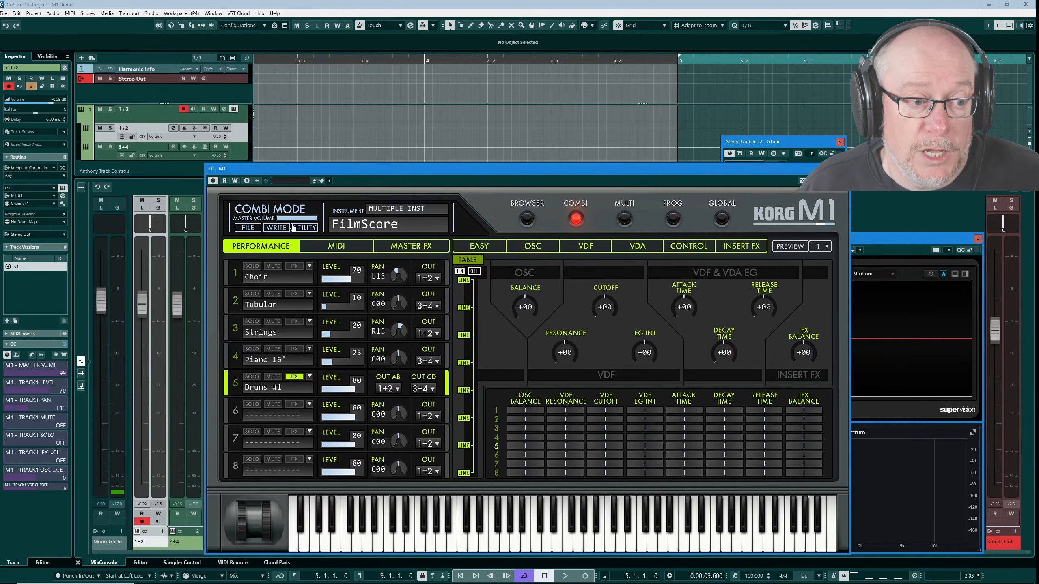
left_click(275, 228)
left_click(301, 241)
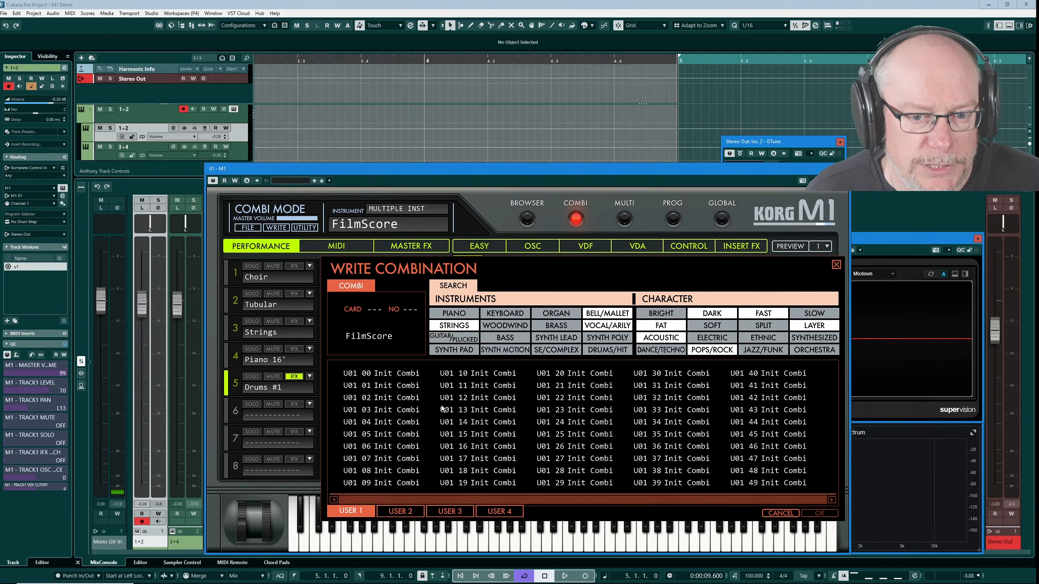
left_click(675, 220)
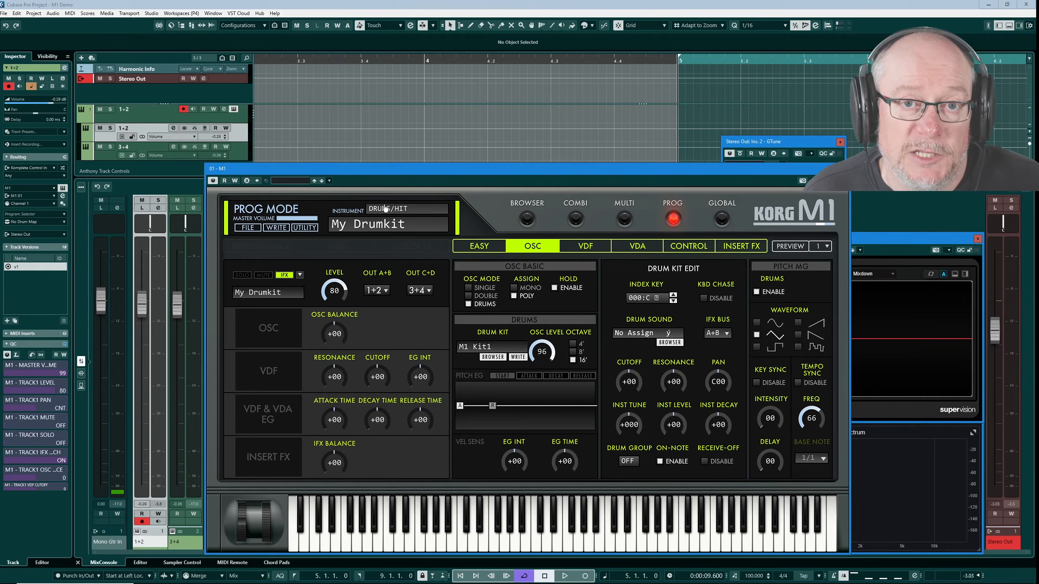
Save all M1 data as a file named M1 in the Downloads folder, replacing the existing file.
left_click(248, 228)
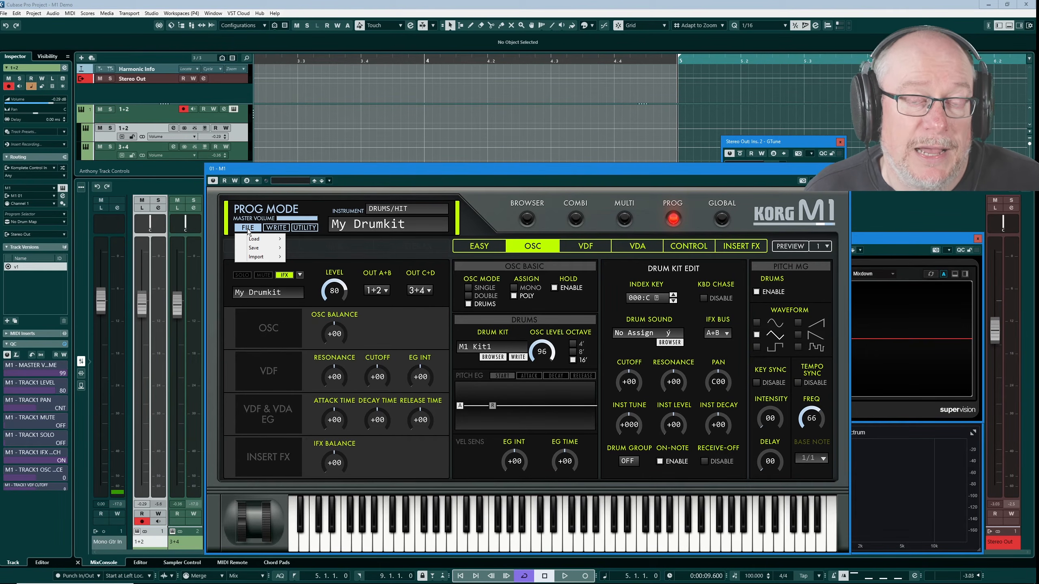
mouse_move(262, 251)
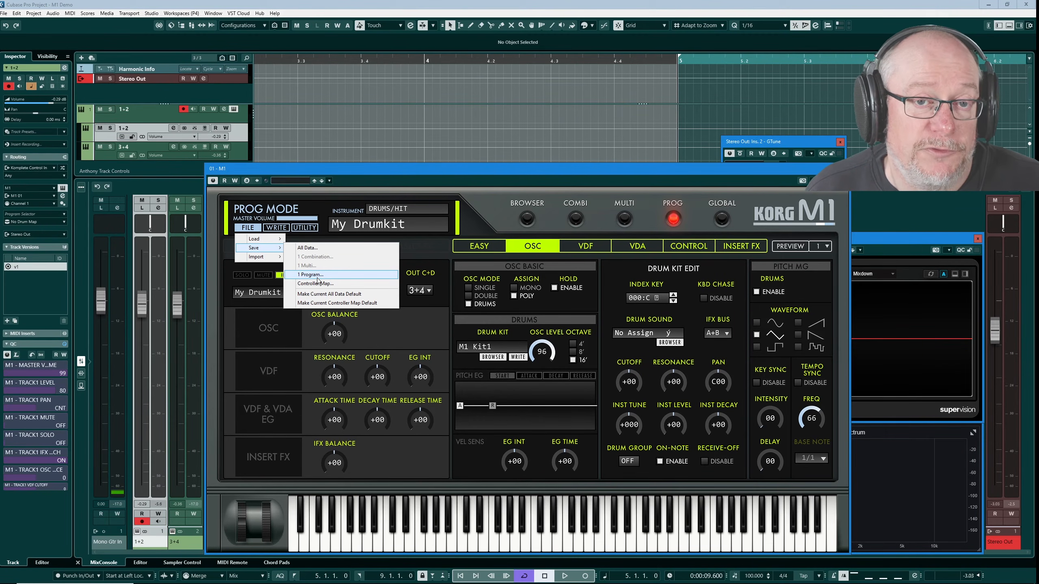
left_click(312, 251)
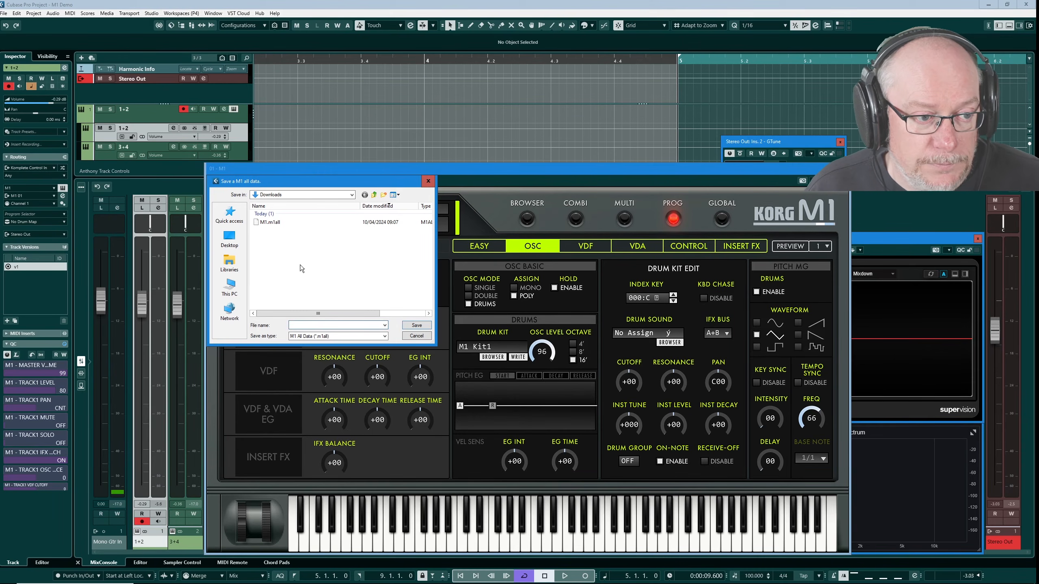
type("M1")
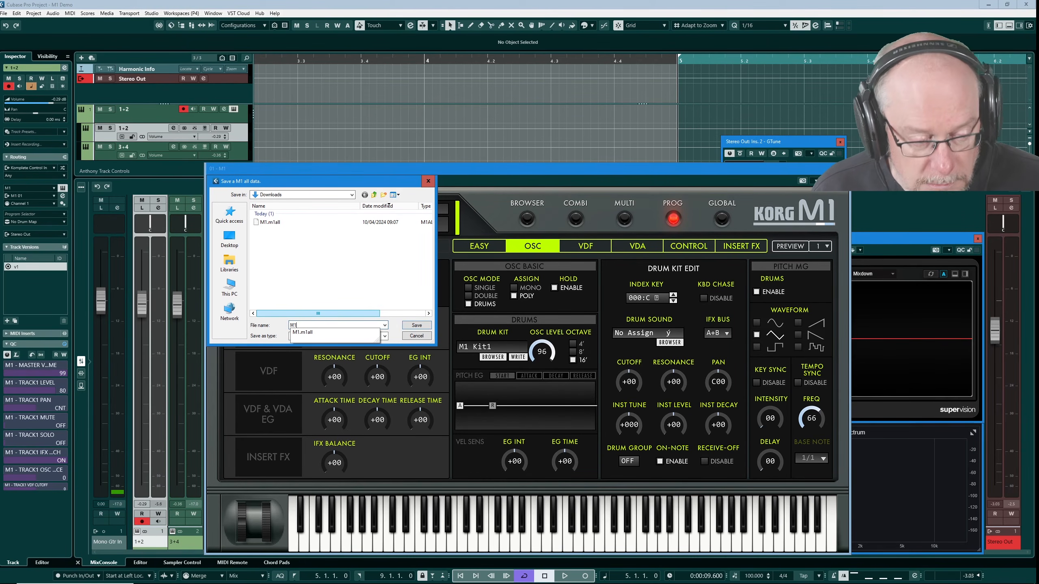
left_click(417, 326)
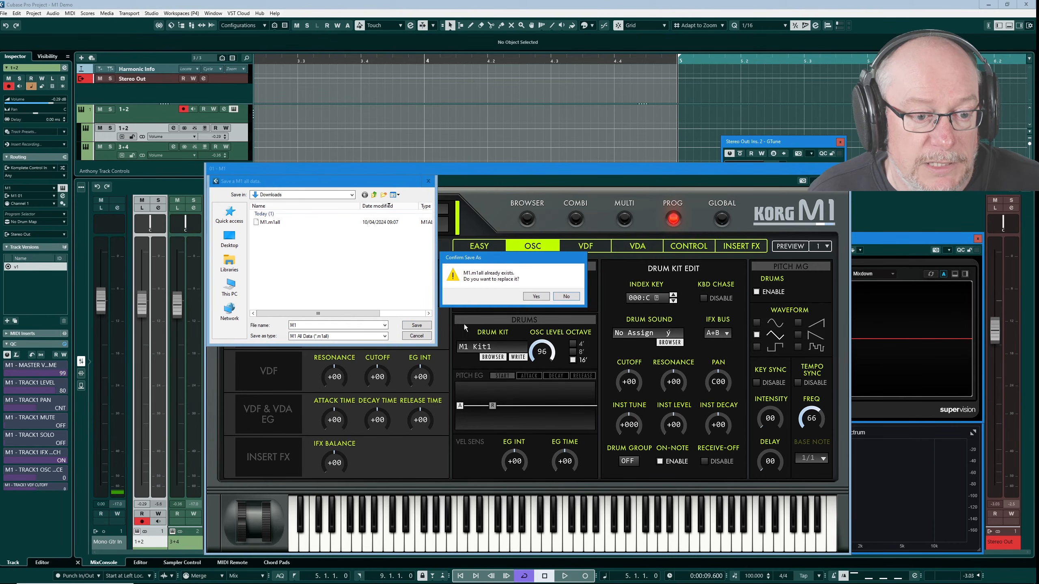
left_click(535, 296)
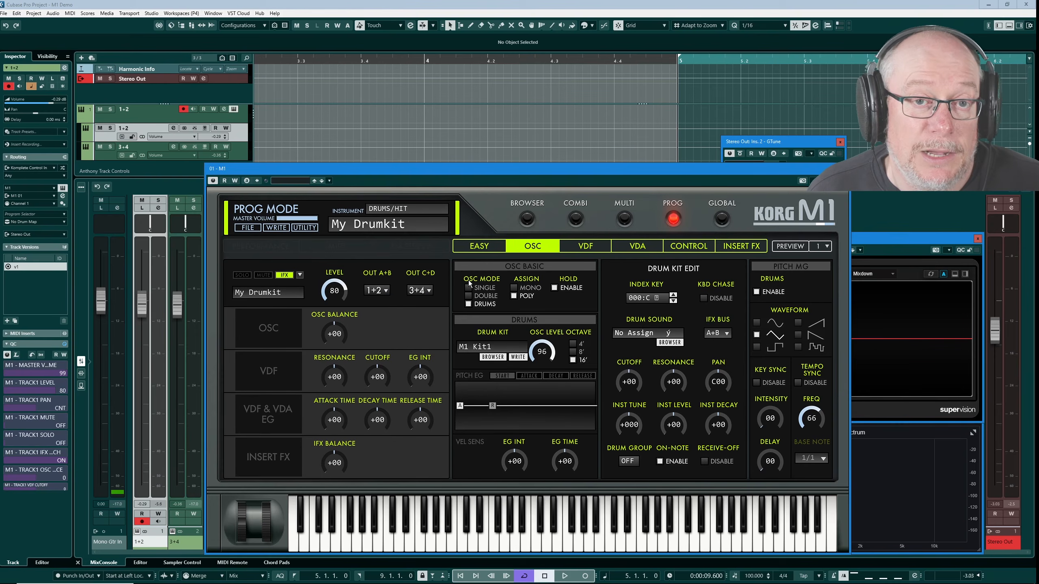
Remove the existing M1 instrument track from the project and add a new M1 instrument track.
left_click(845, 169)
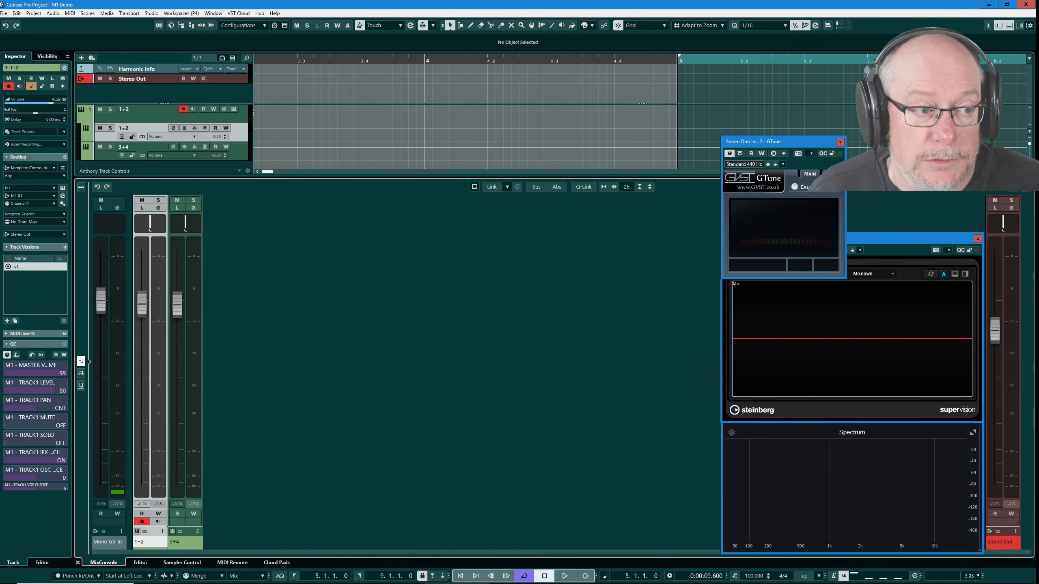
right_click(149, 115)
left_click(172, 149)
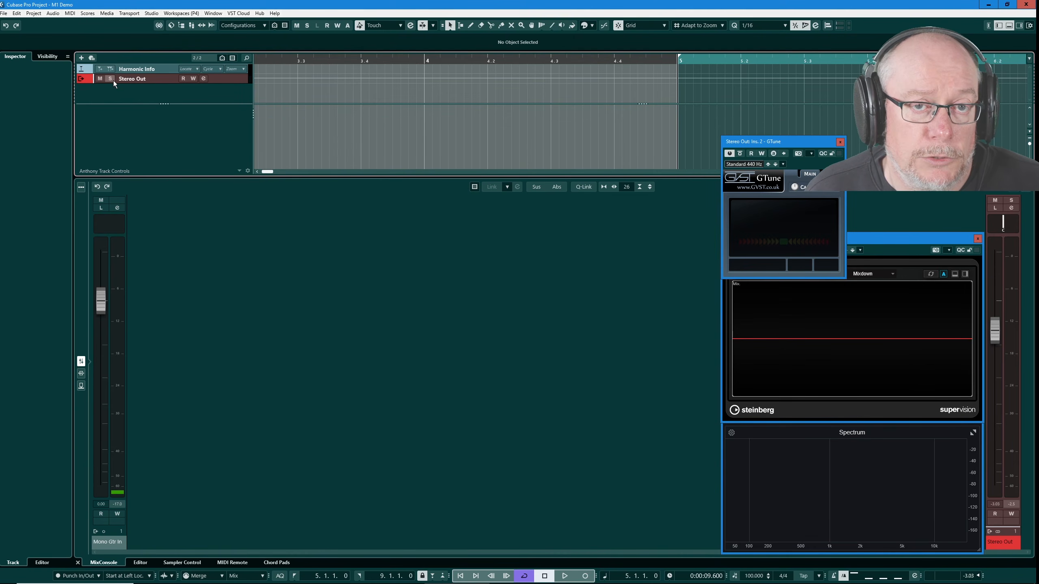
left_click(81, 58)
left_click(487, 379)
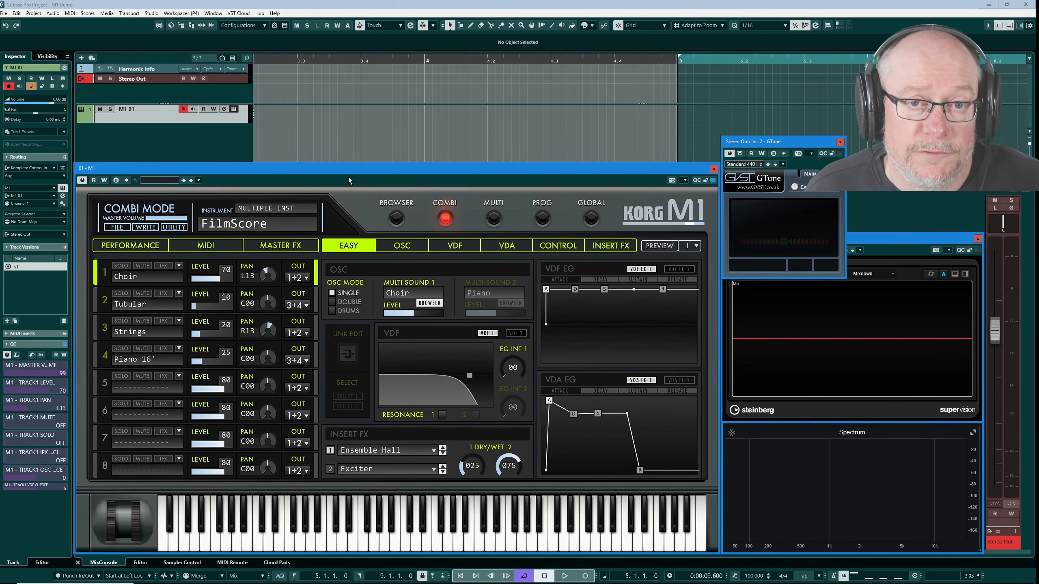
Check the User 1 card's combinations in the new instance and load all data from the saved M1.m1all file.
left_click(396, 219)
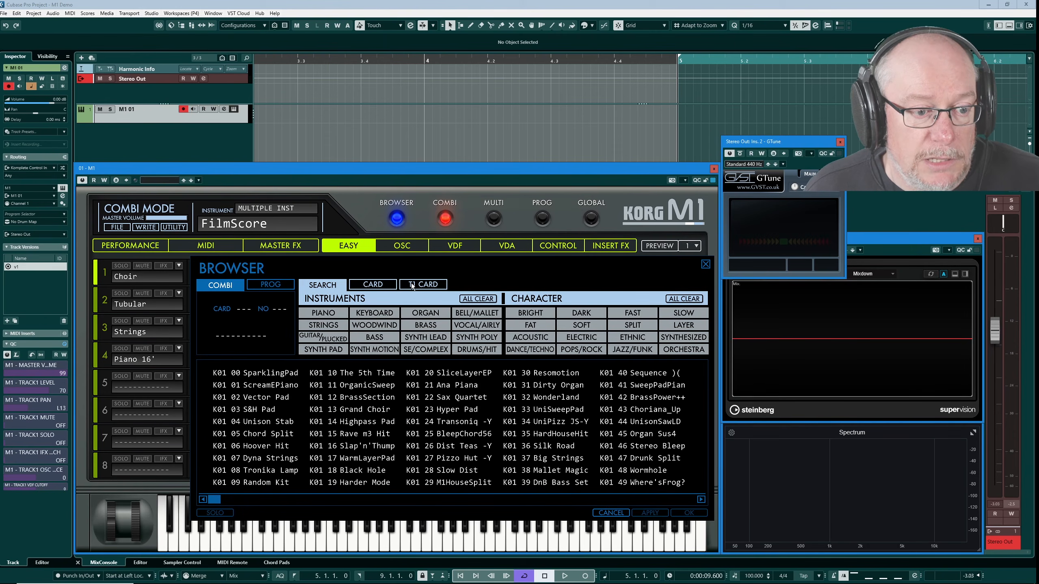
left_click(383, 288)
left_click(440, 351)
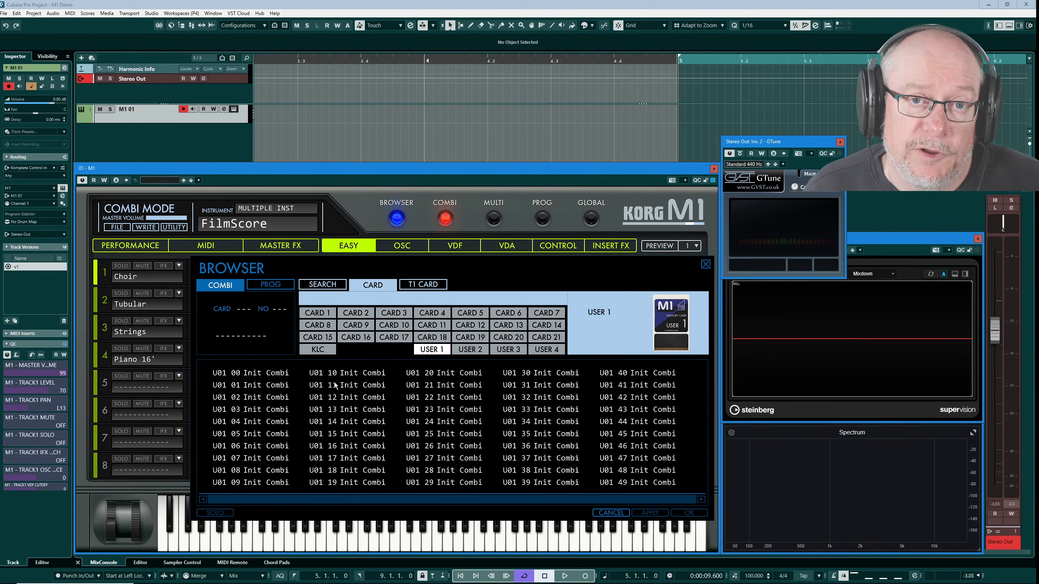
left_click(121, 228)
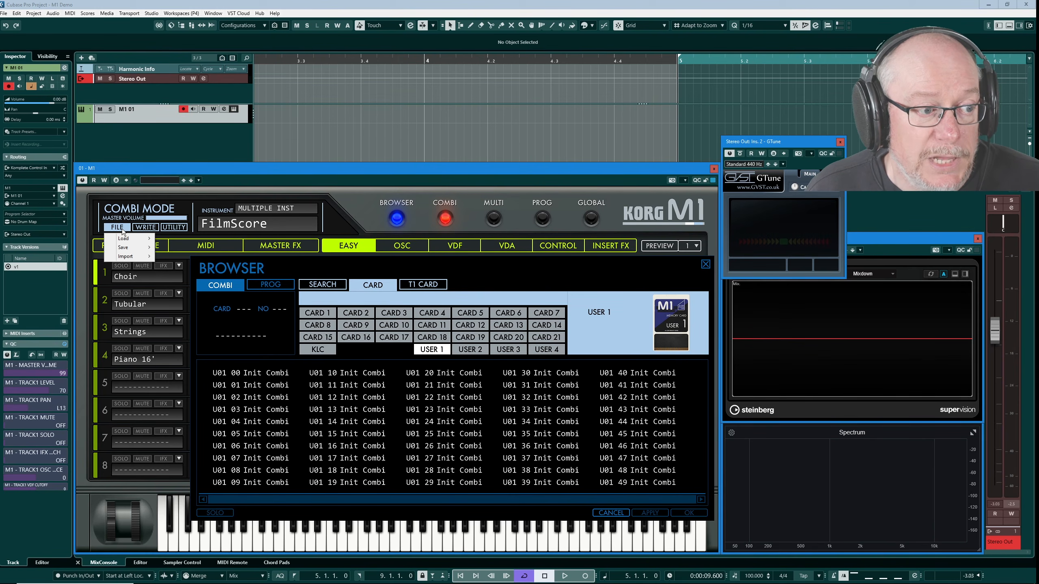
mouse_move(124, 238)
left_click(190, 238)
double_click(143, 225)
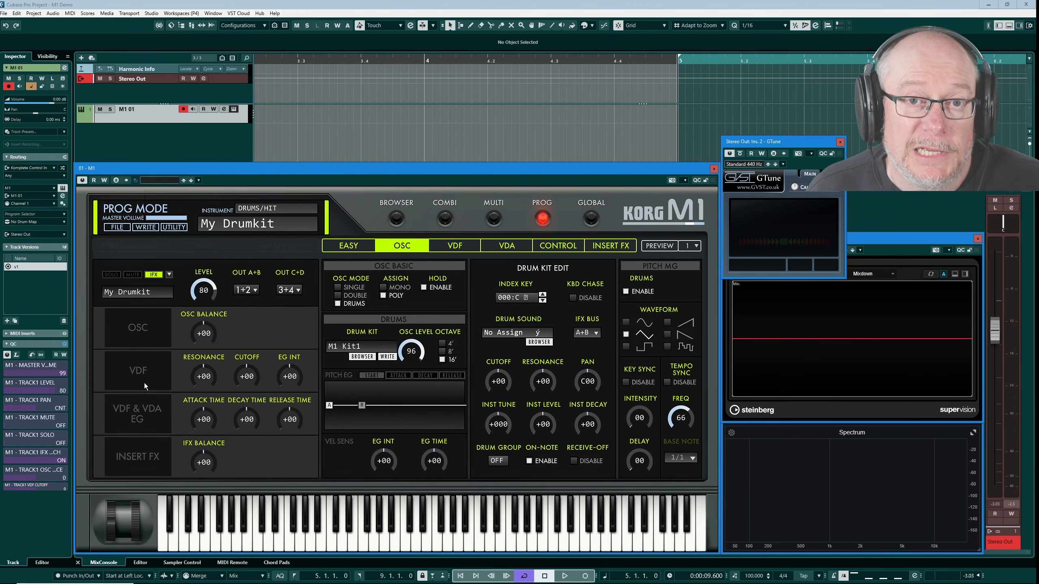